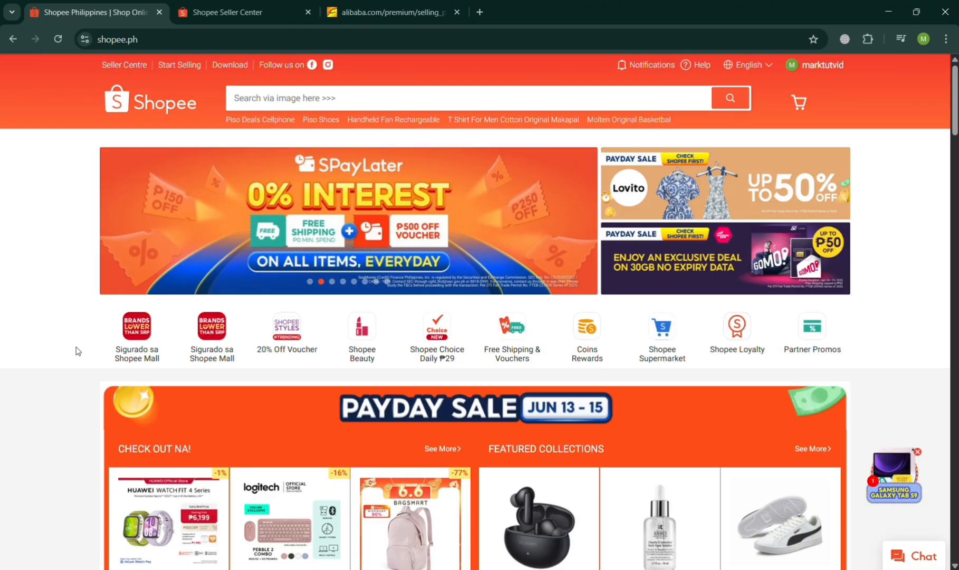
Look through the Shopee homepage, examining its sale banners, featured collections, product categories and account options.
scroll(90, 355, down, 5)
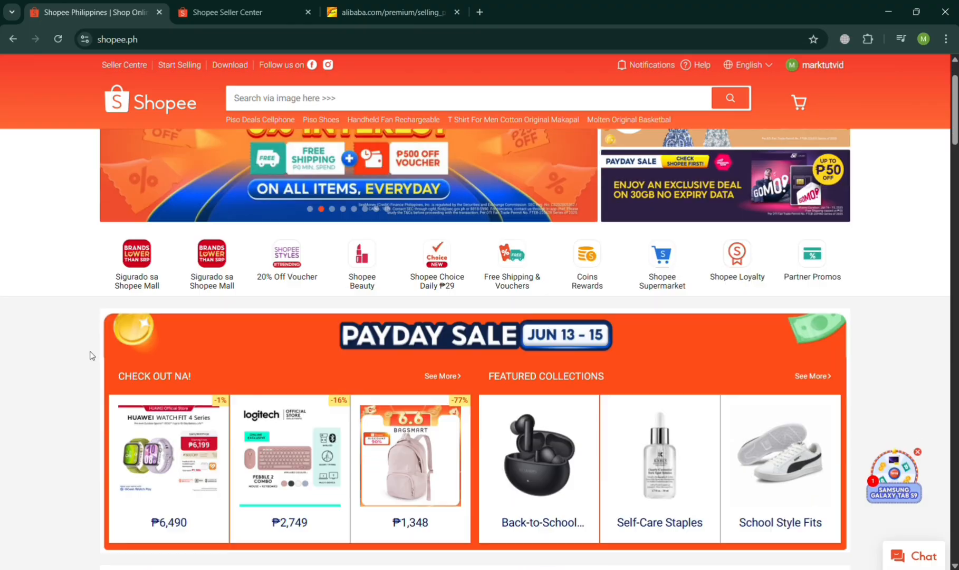
scroll(91, 355, up, 5)
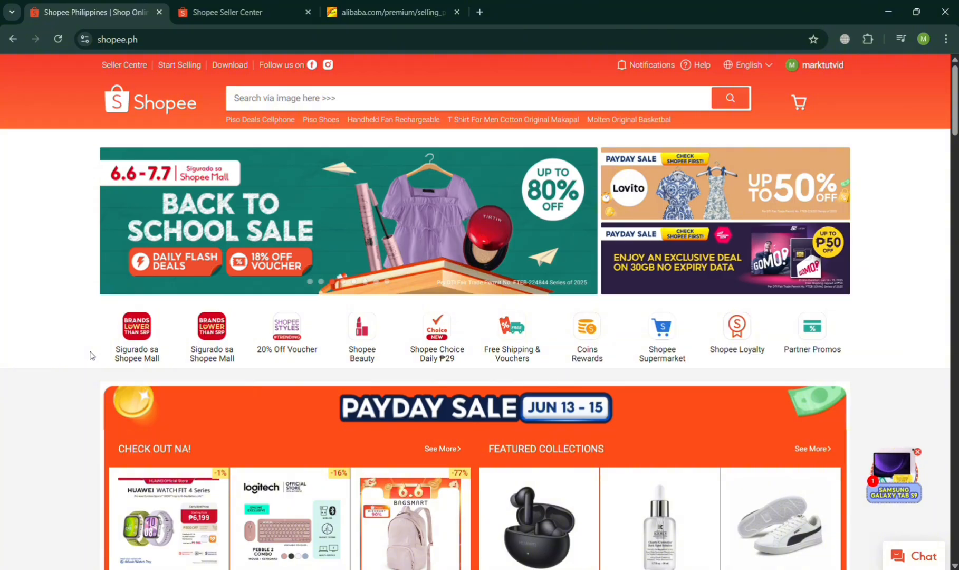
scroll(91, 355, down, 3)
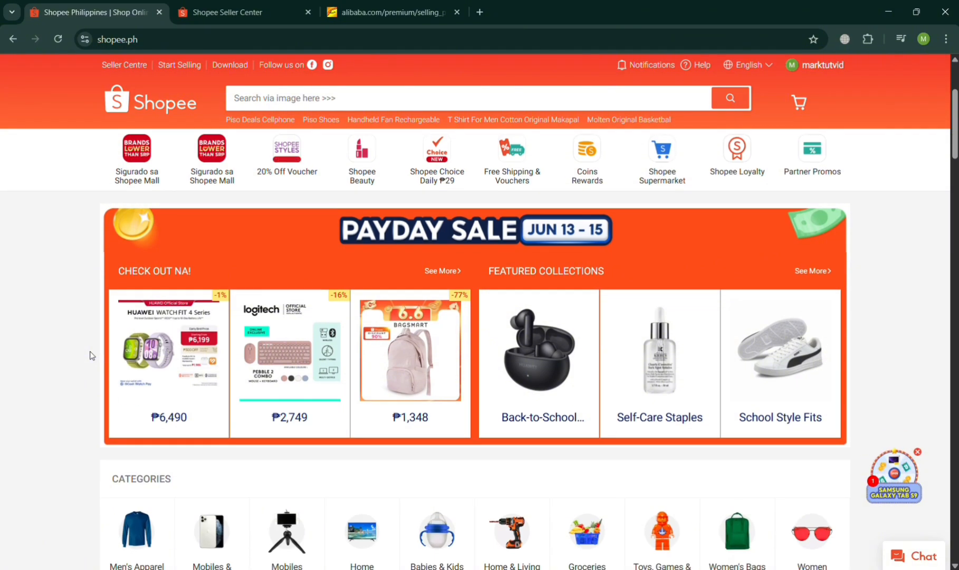
scroll(91, 355, up, 3)
scroll(91, 354, down, 15)
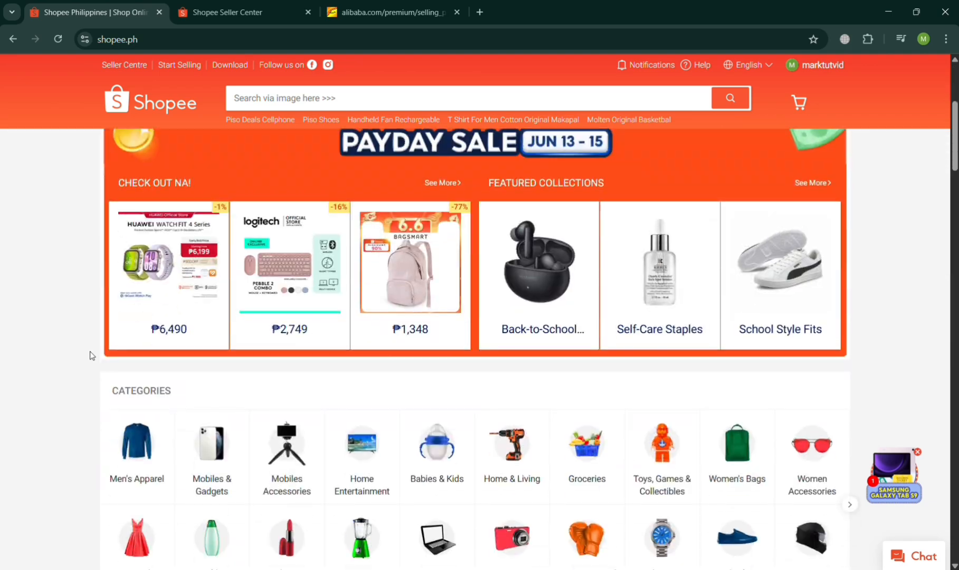
scroll(91, 355, down, 10)
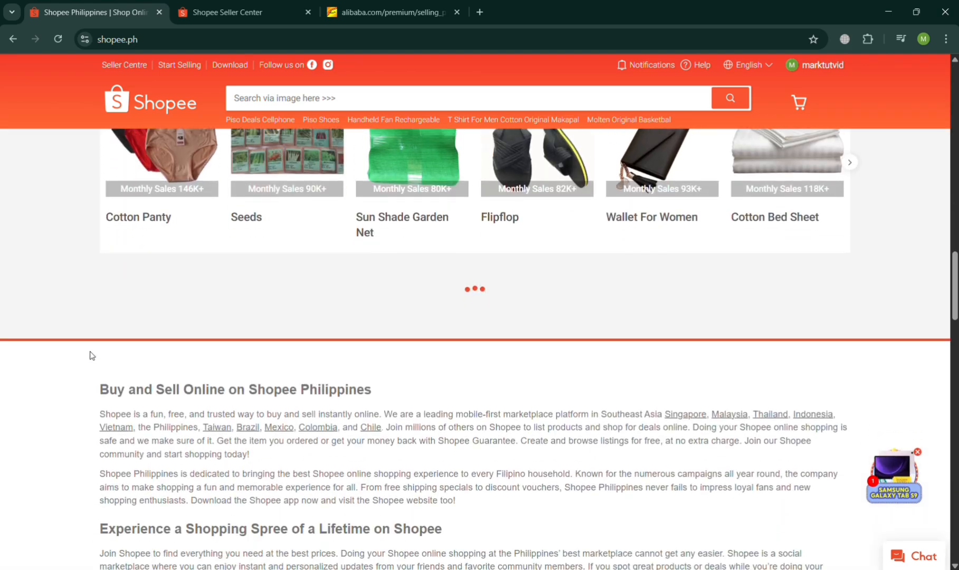
scroll(91, 355, up, 20)
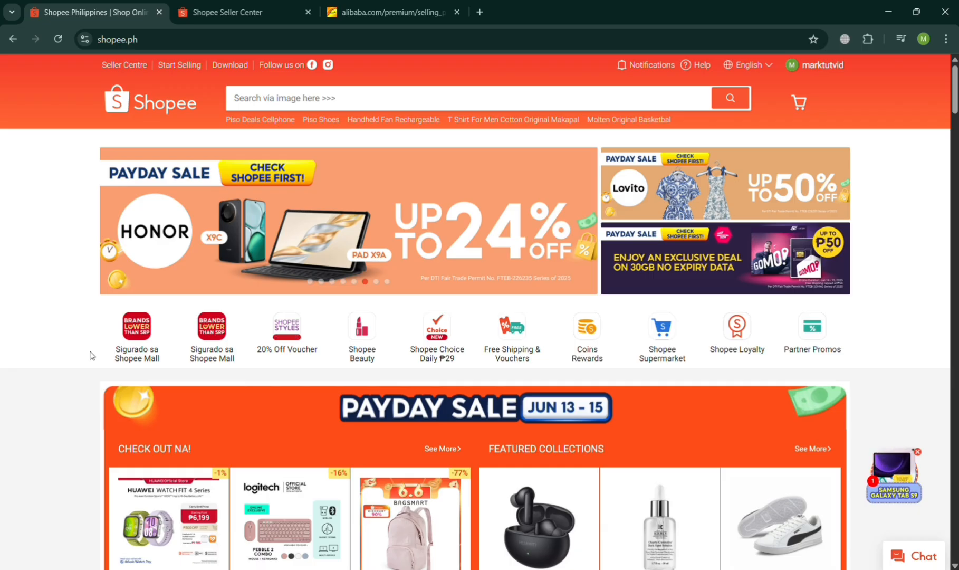
scroll(91, 355, down, 1)
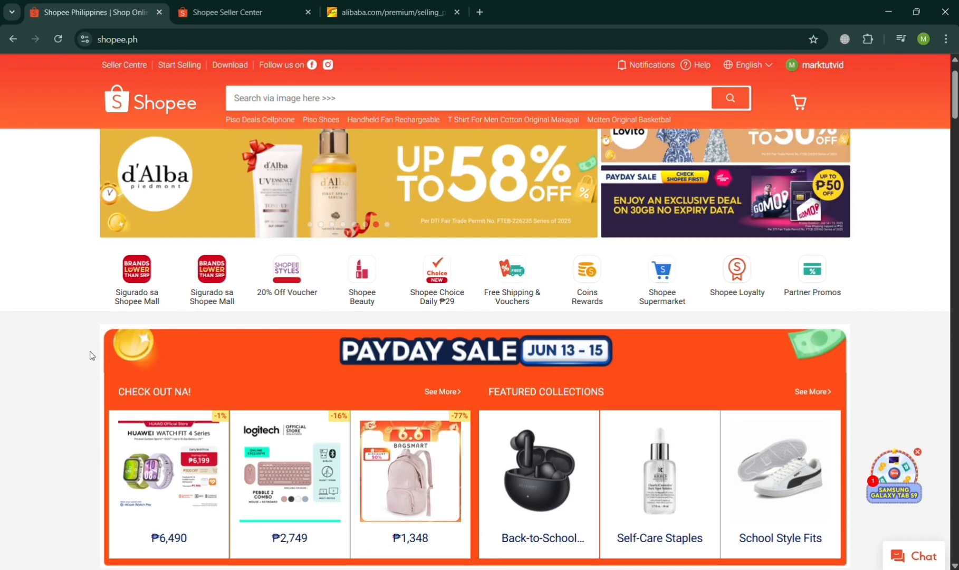
scroll(92, 356, up, 1)
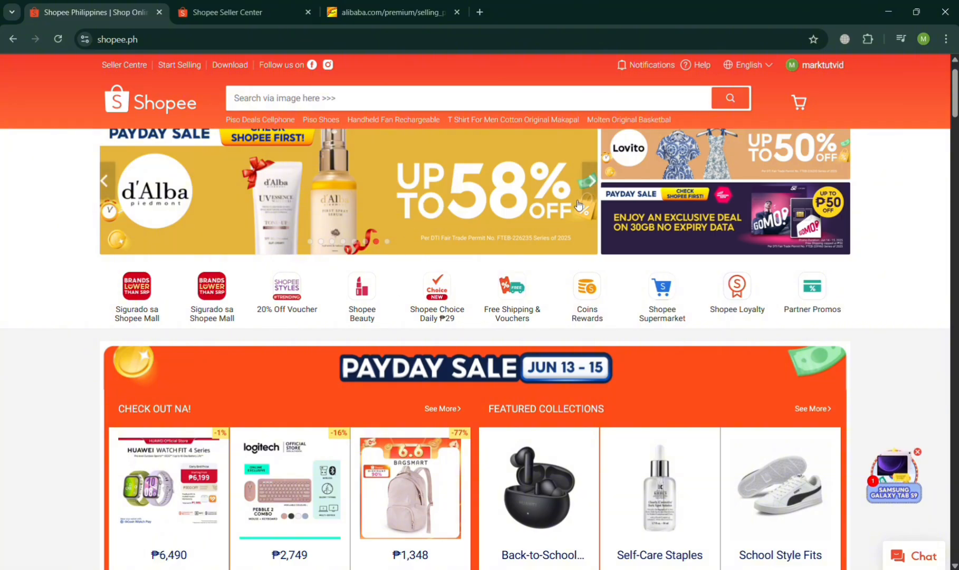
scroll(818, 135, up, 1)
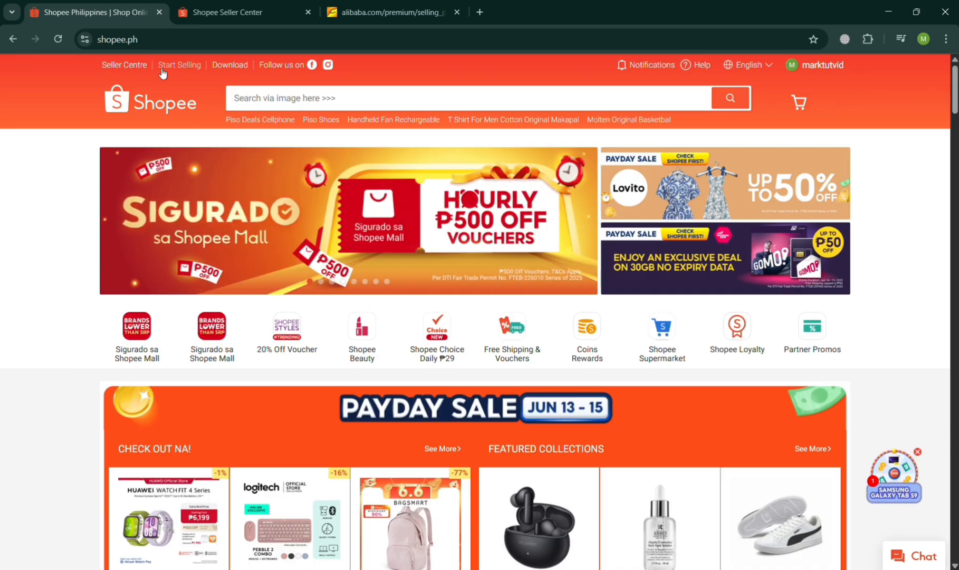
mouse_move(793, 65)
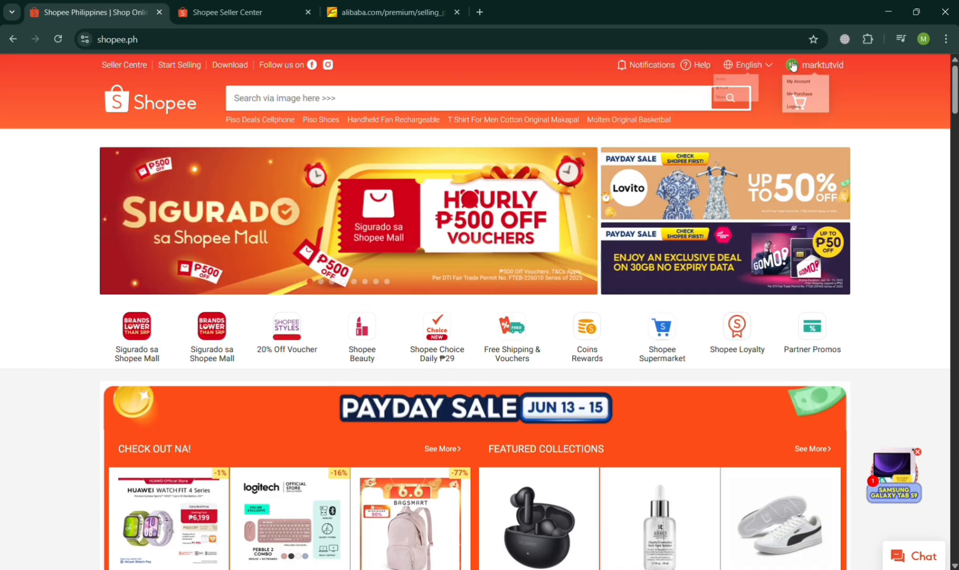
Switch to Alibaba, open the High Quality 4000mAh Rechargeable Ice Compress Fan listing and review its photos, tiered prices and variations.
click(389, 7)
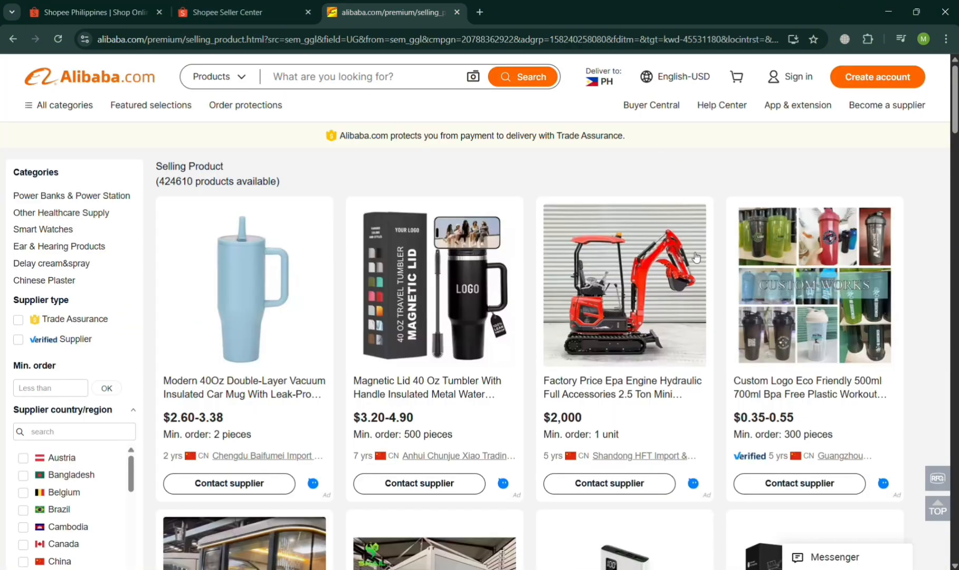
scroll(547, 413, down, 5)
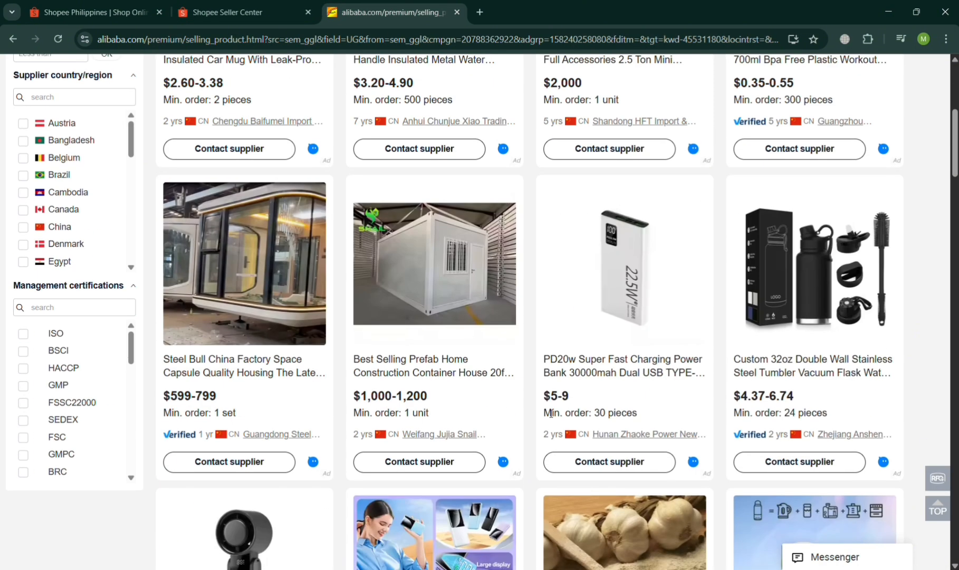
scroll(551, 413, down, 9)
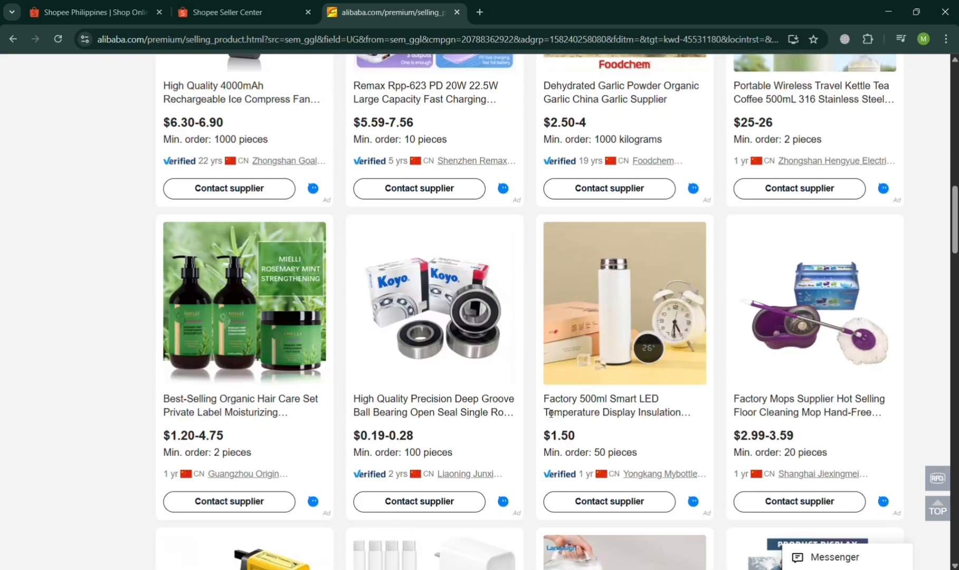
scroll(546, 412, up, 4)
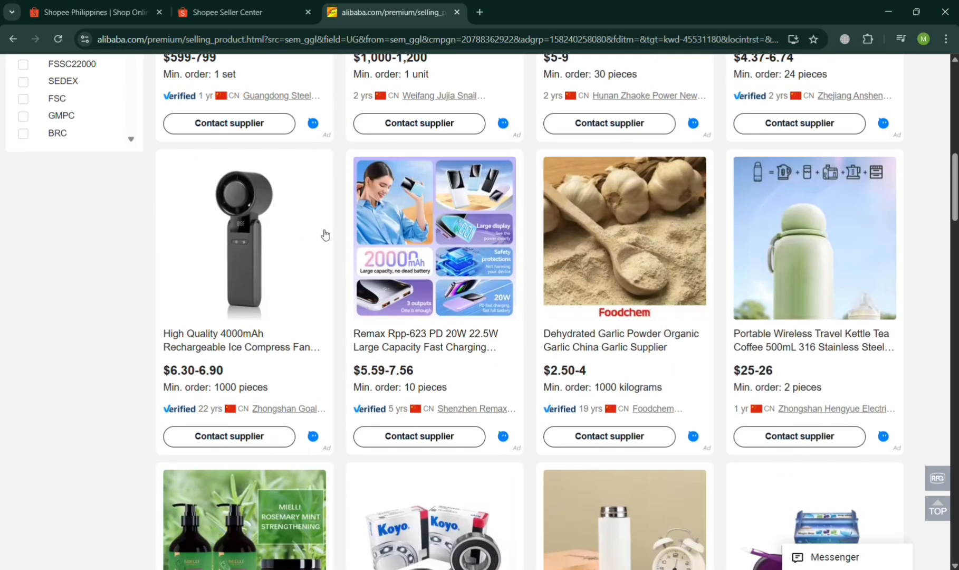
click(243, 242)
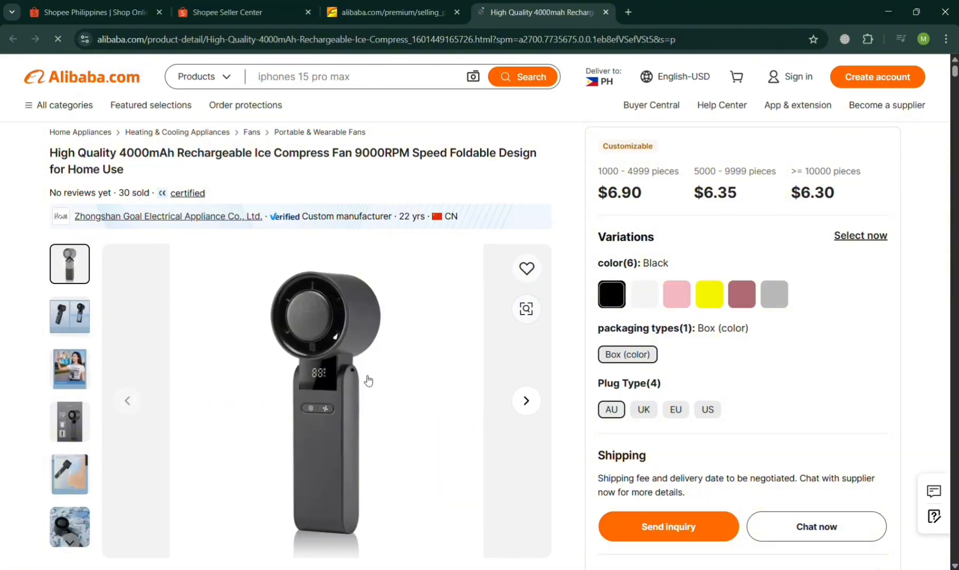
click(954, 140)
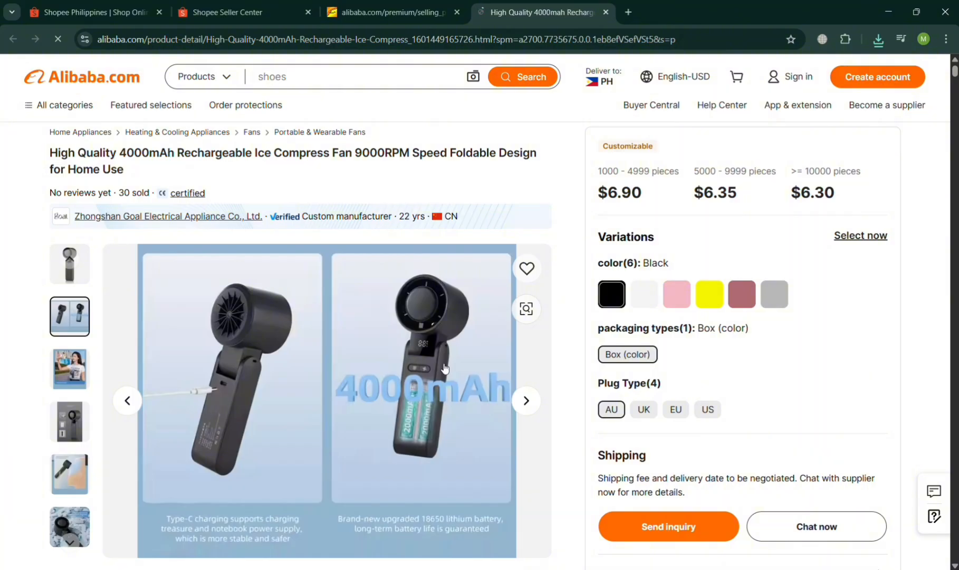
scroll(937, 109, up, 3)
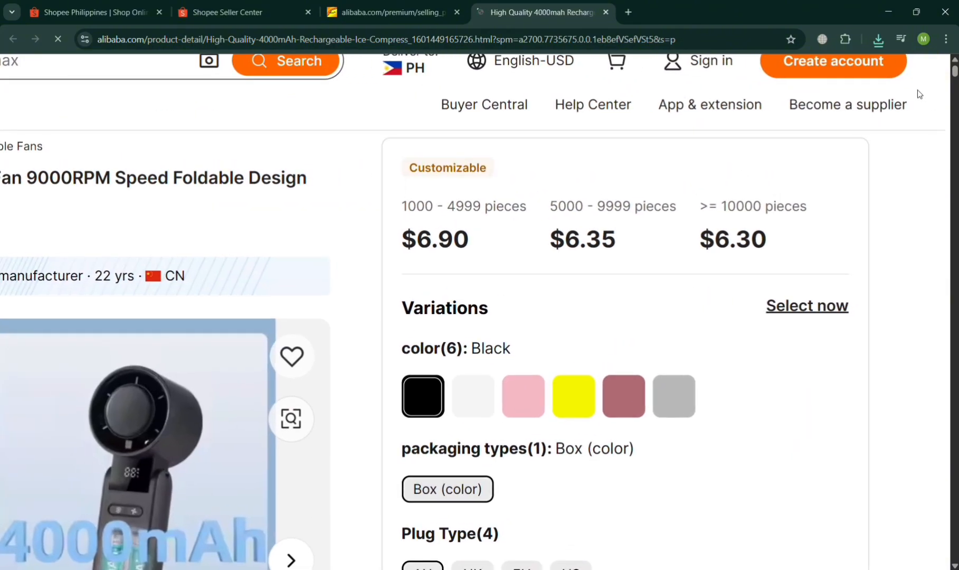
scroll(254, 340, down, 3)
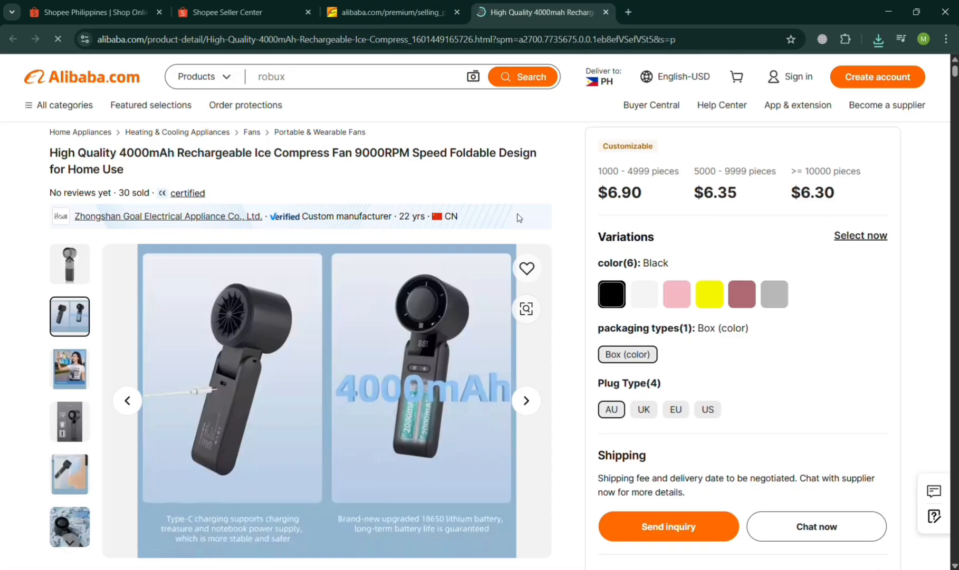
Switch to Shopee Seller Center and proceed from the submitted registration to the form for adding a new product.
click(95, 12)
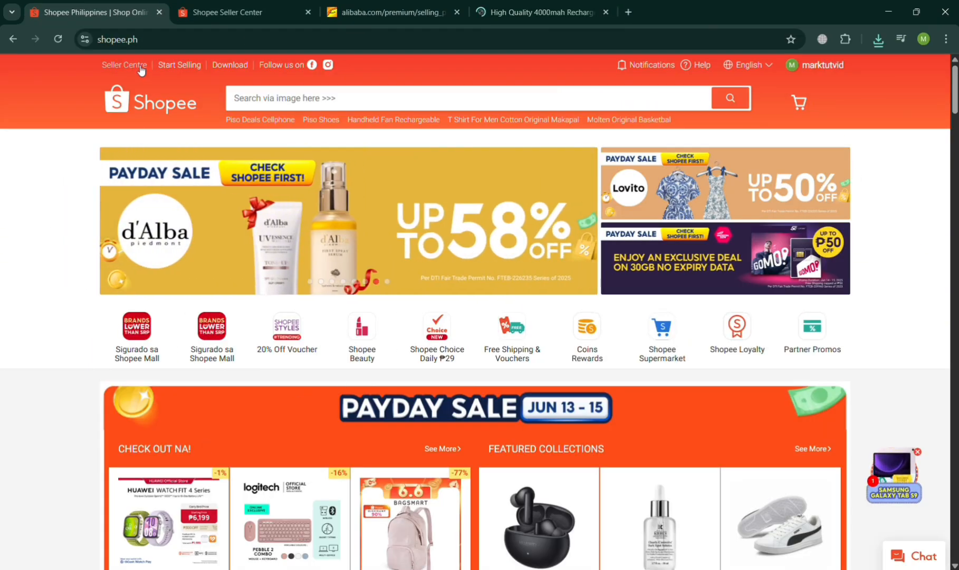
click(208, 5)
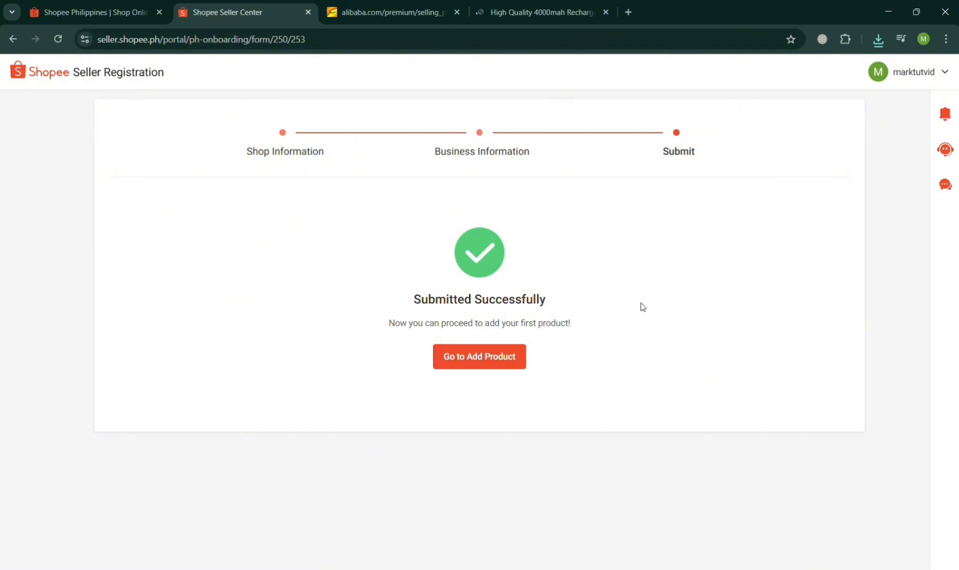
click(520, 361)
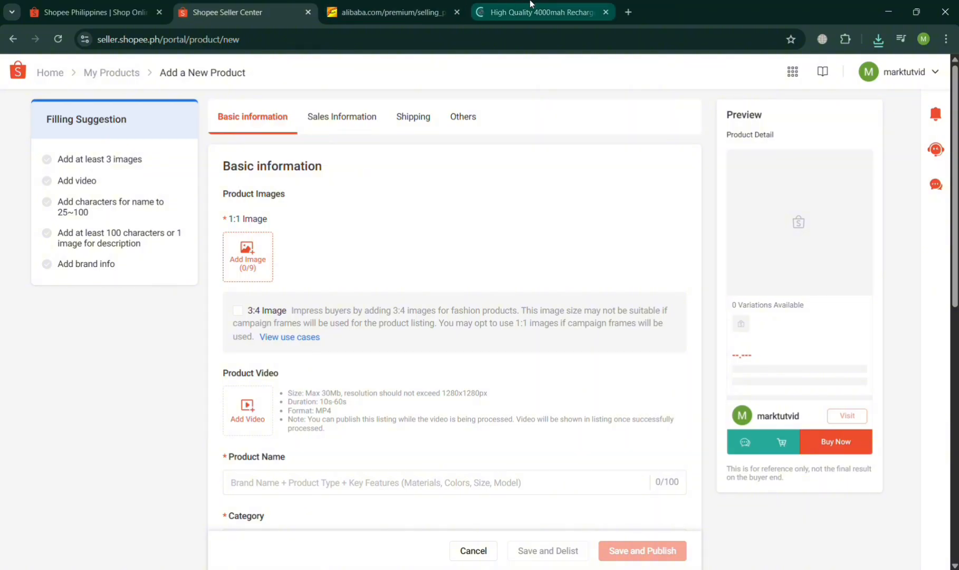
Look at the ice compress fan's Alibaba page and the similar 2025 New Year Cooling Fan listing.
click(542, 14)
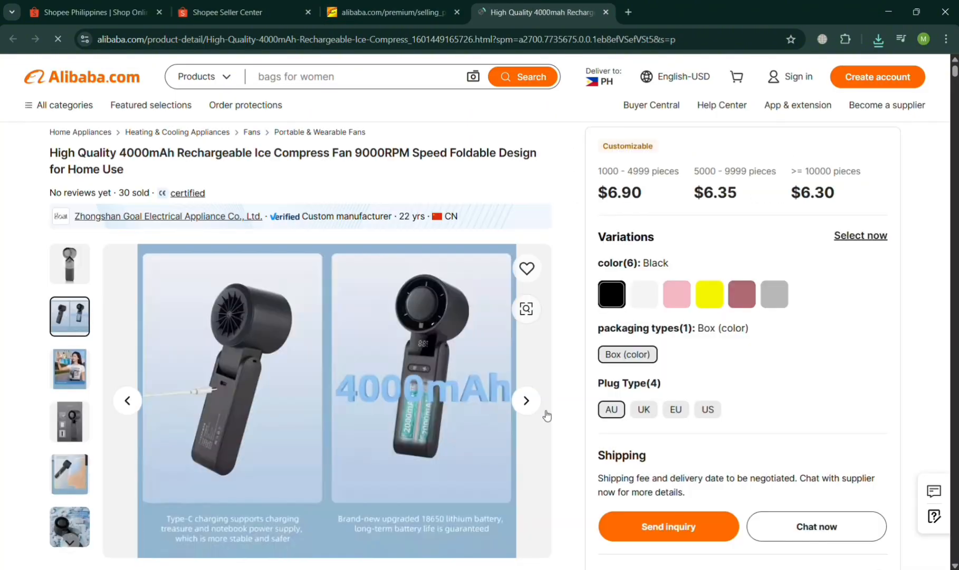
click(417, 5)
click(523, 8)
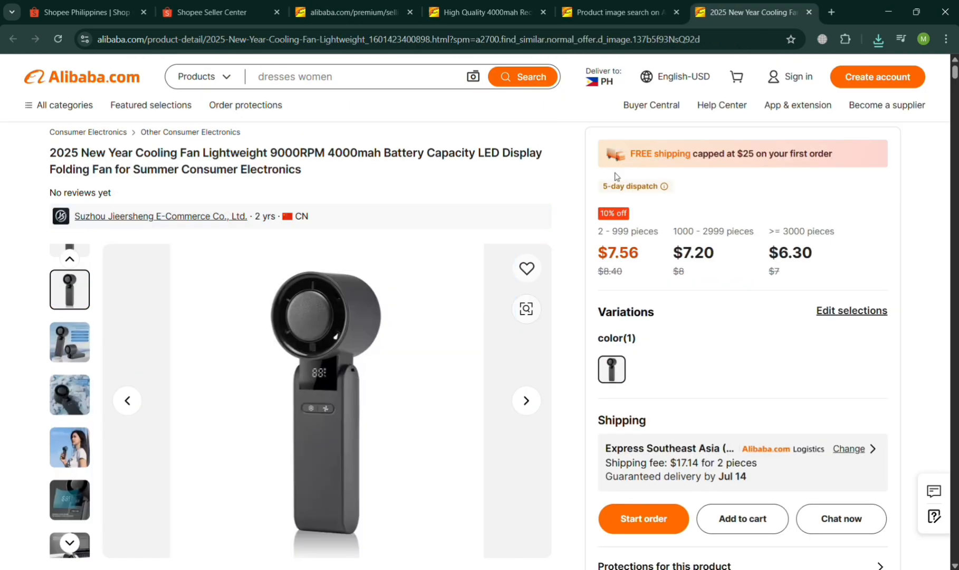
Upload the fan photo as the 1:1 cover image in the Shopee new product form.
click(267, 6)
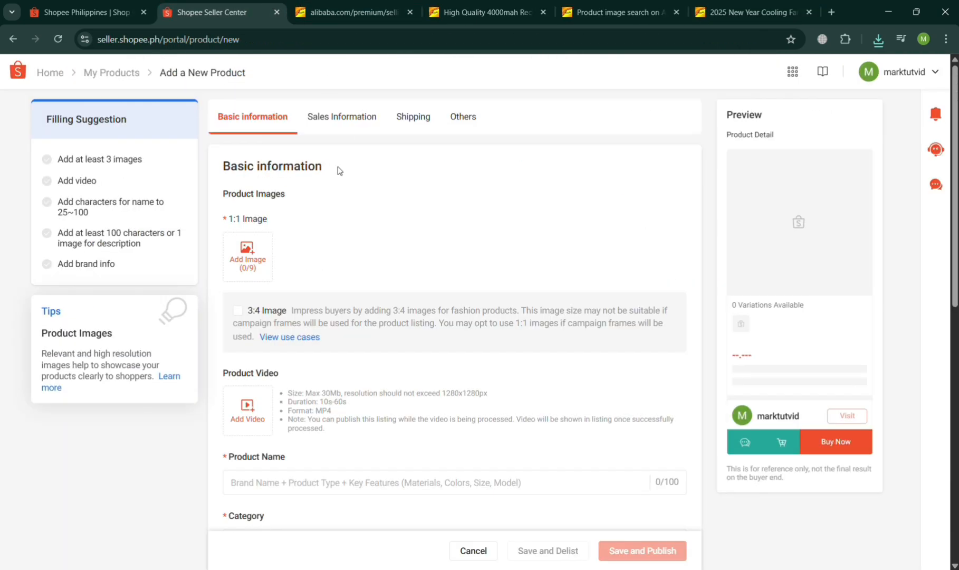
click(250, 272)
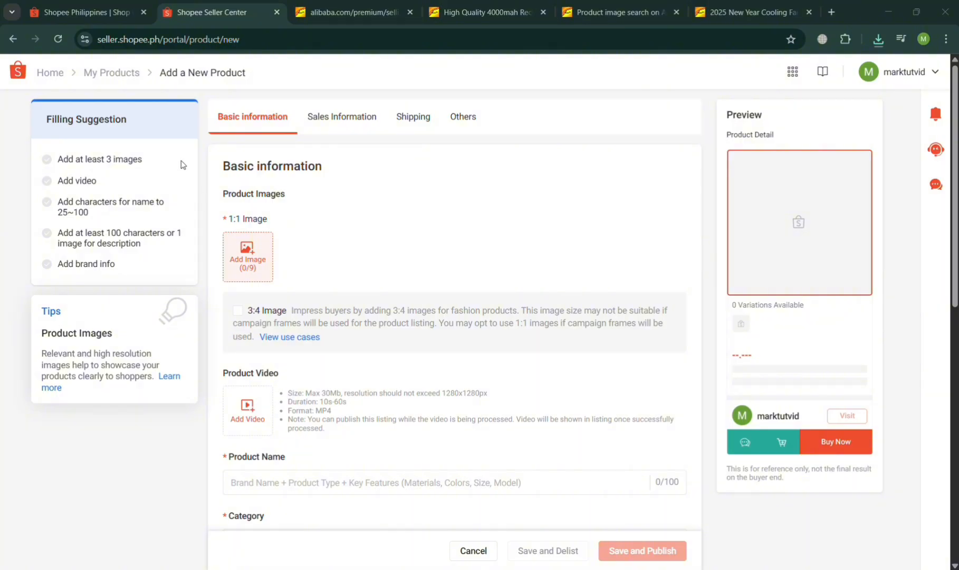
double_click(173, 115)
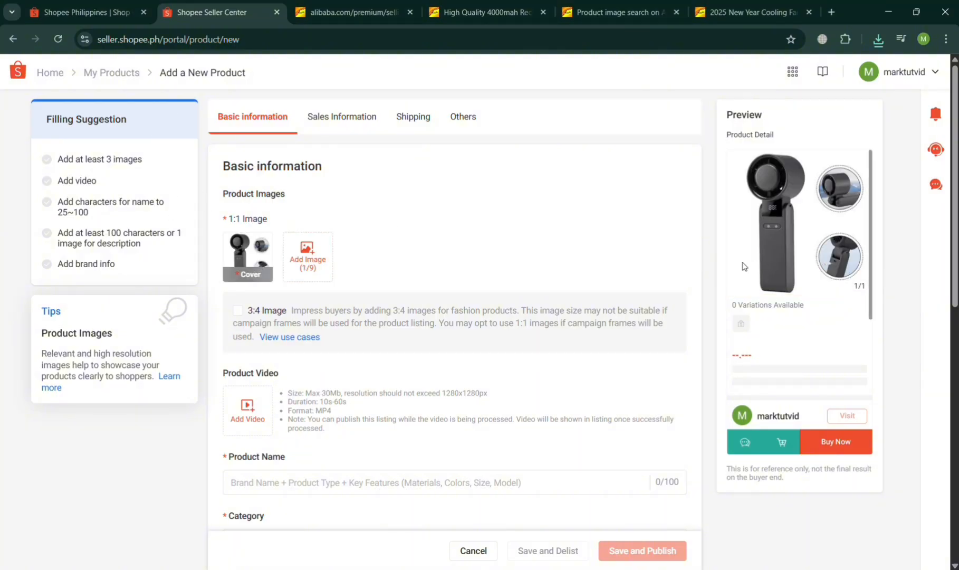
Return to the 4000mAh fan listing on Alibaba and close the product image search and 2025 New Year Cooling Fan pages.
click(666, 8)
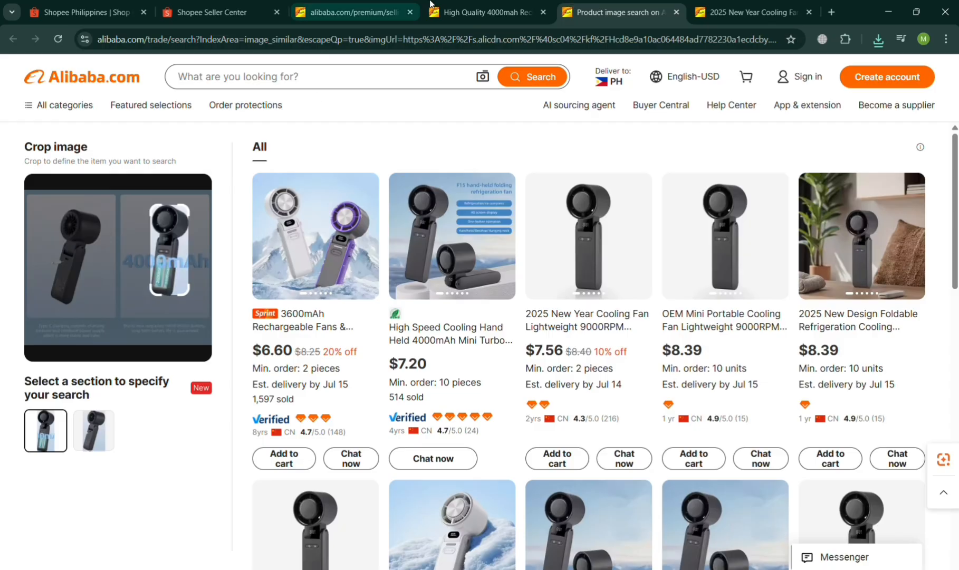
click(492, 5)
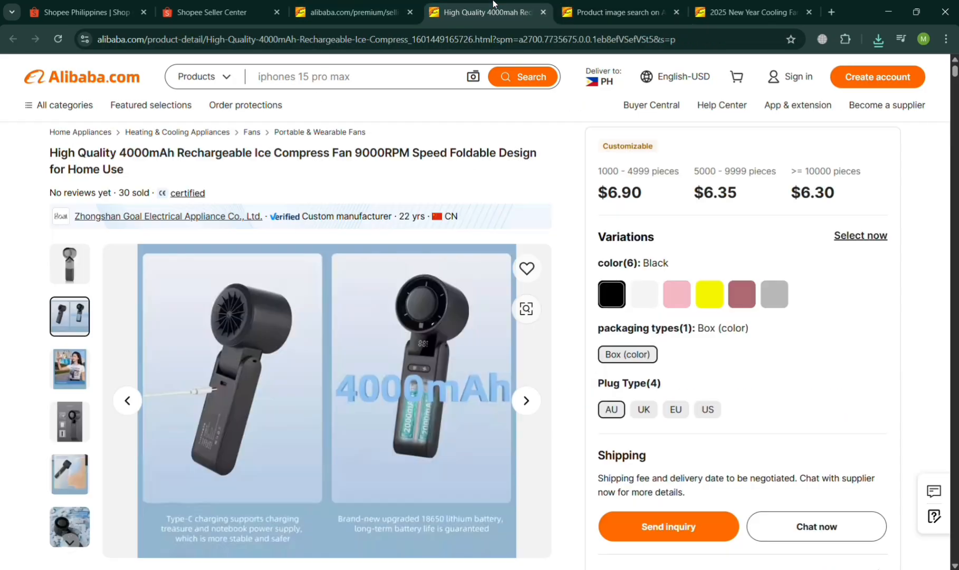
click(676, 12)
click(675, 12)
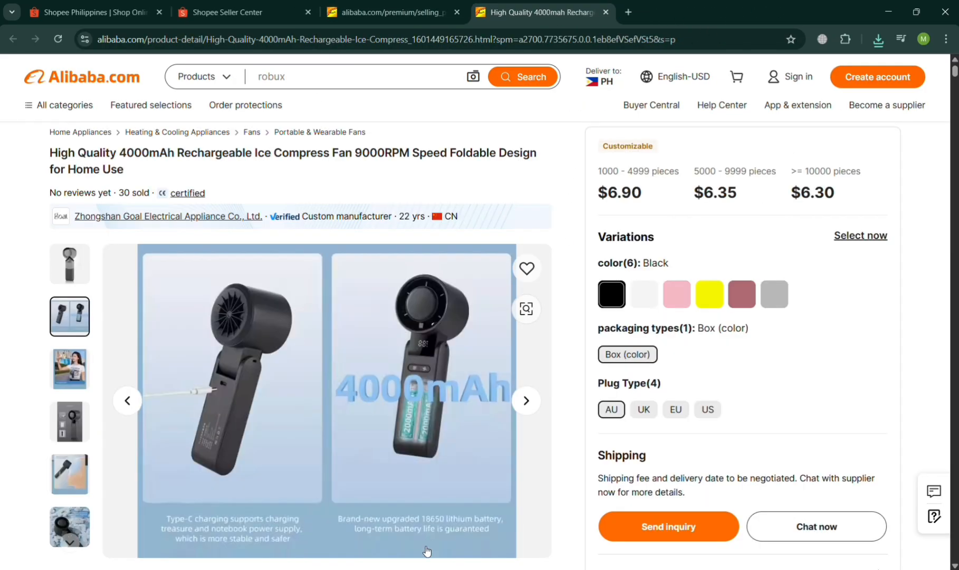
Copy the fan's title from Alibaba into Shopee's product name: High Quality 4000mAh Rechargeable Ice Compress Fan 9000RPM Speed Foldable Design for Home Use.
triple_click(279, 157)
key(ctrl+c)
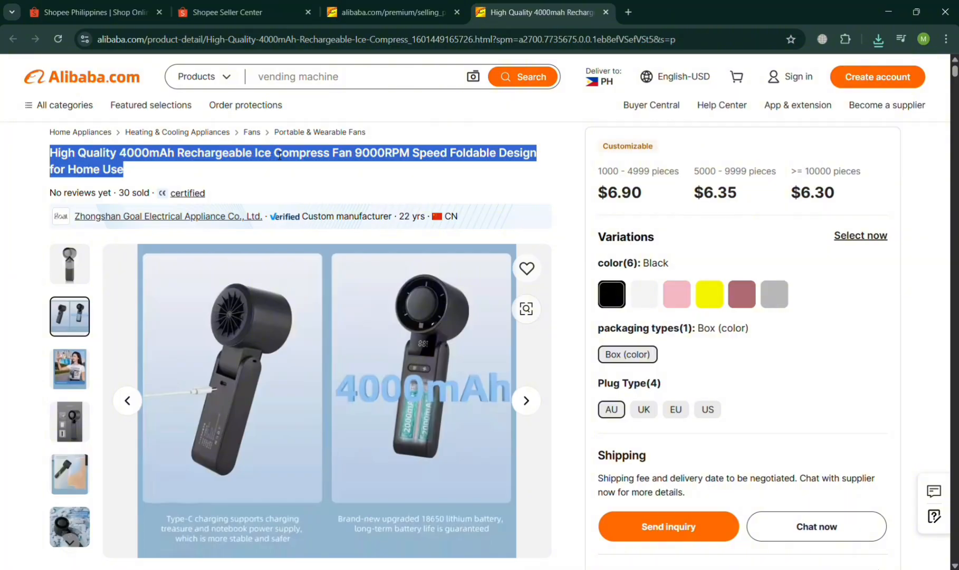
click(227, 12)
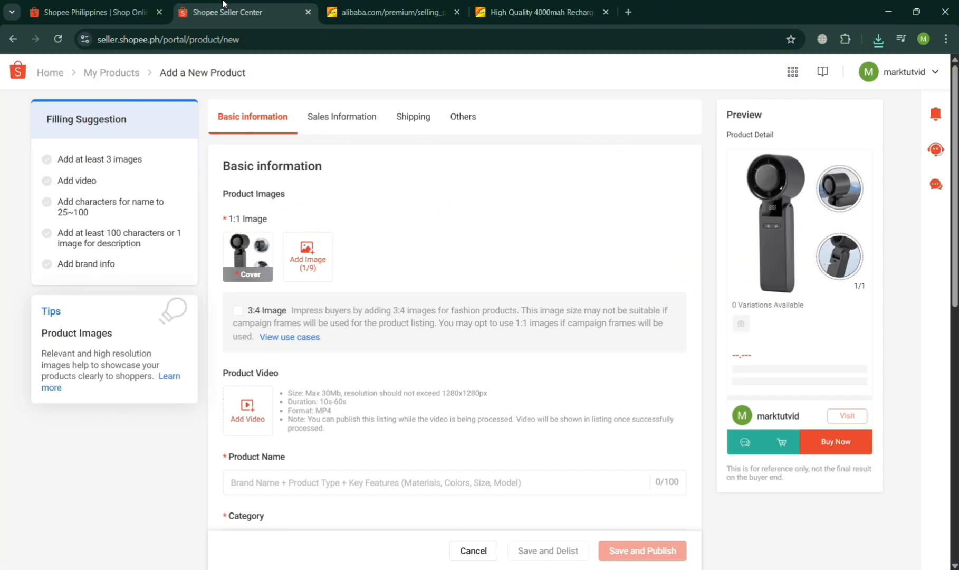
scroll(378, 354, down, 2)
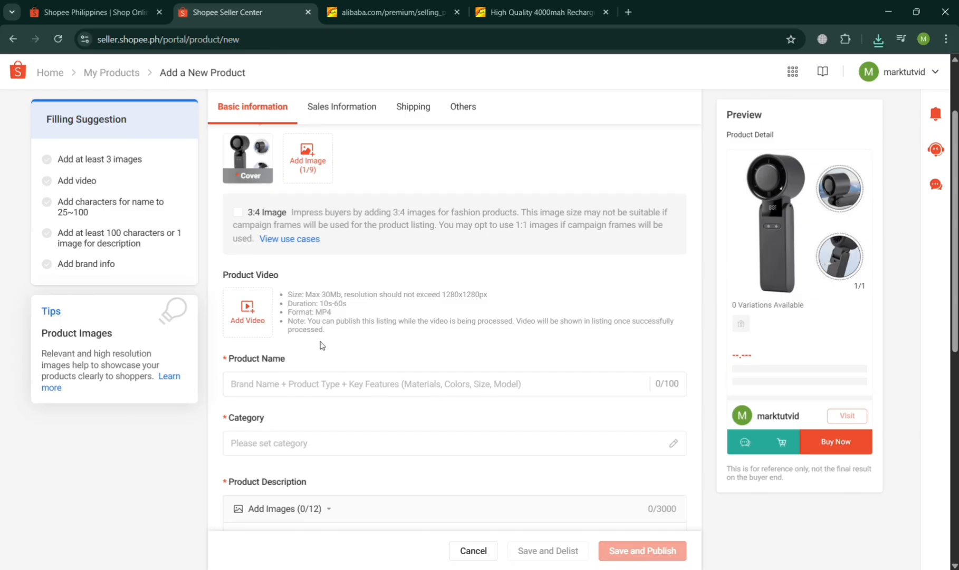
click(291, 387)
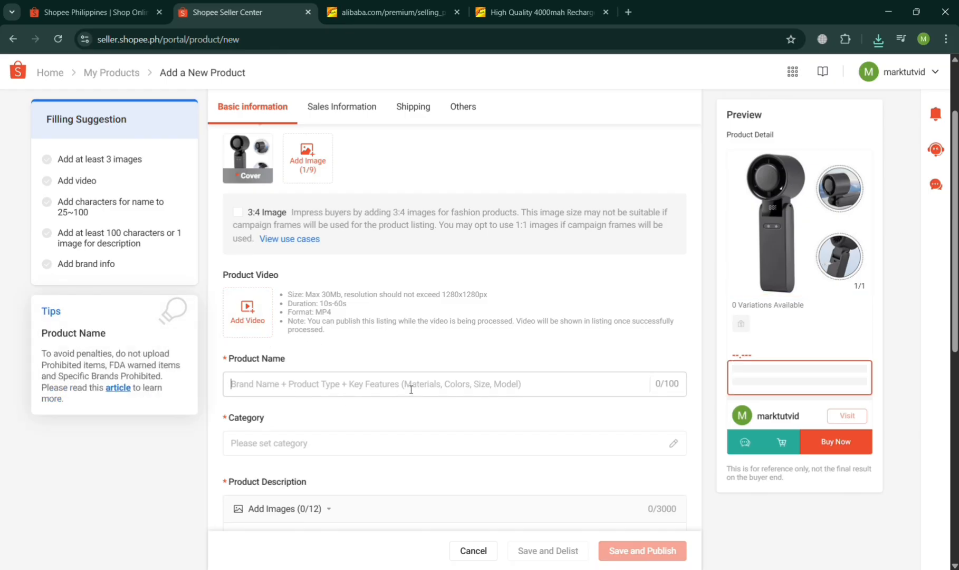
key(ctrl+v)
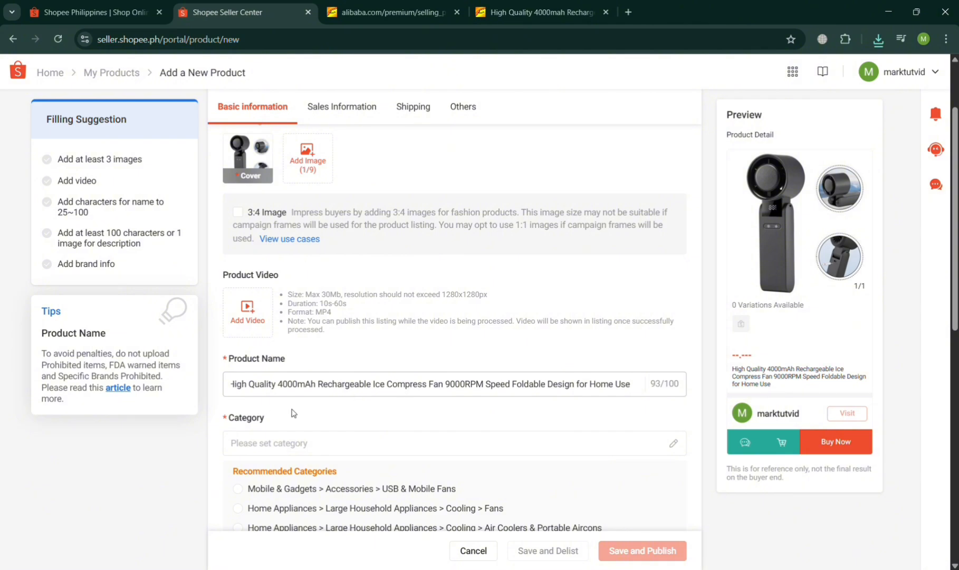
scroll(414, 411, down, 2)
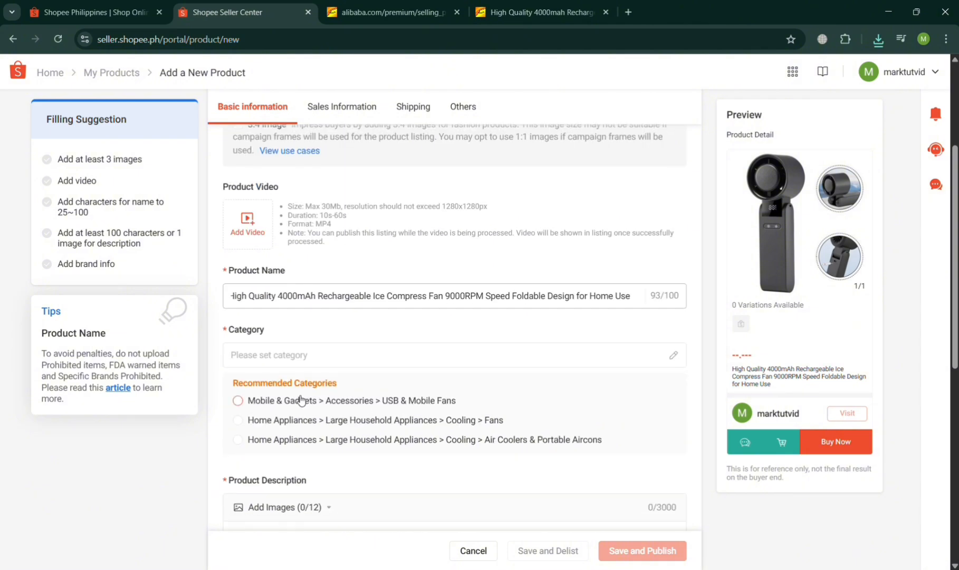
Set the product category to Home Appliances > Large Household Appliances > Cooling > Fans.
click(241, 403)
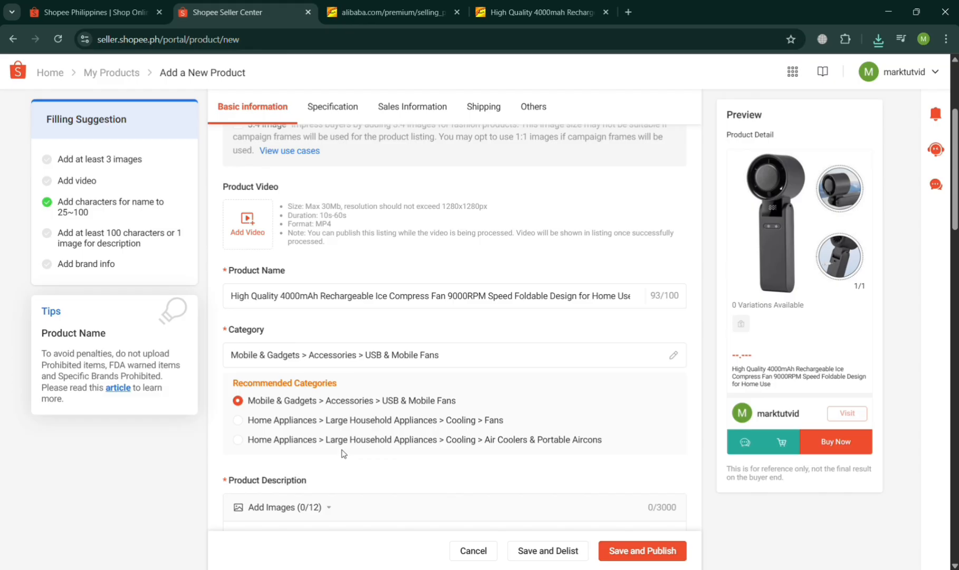
click(238, 420)
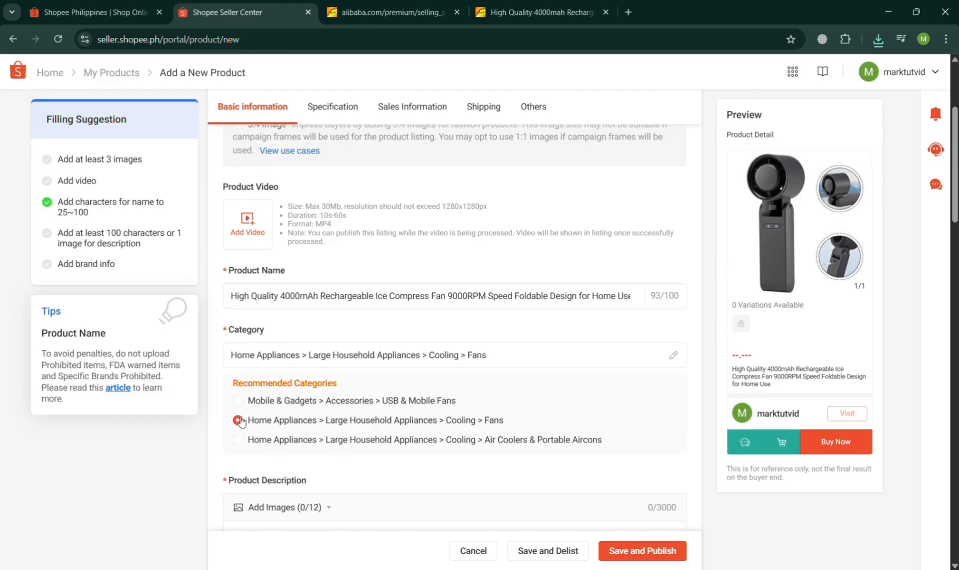
Look through the fan's Alibaba page, including its key attributes, packaging and supplier sections, for text to use as Shopee's product description.
scroll(345, 491, down, 2)
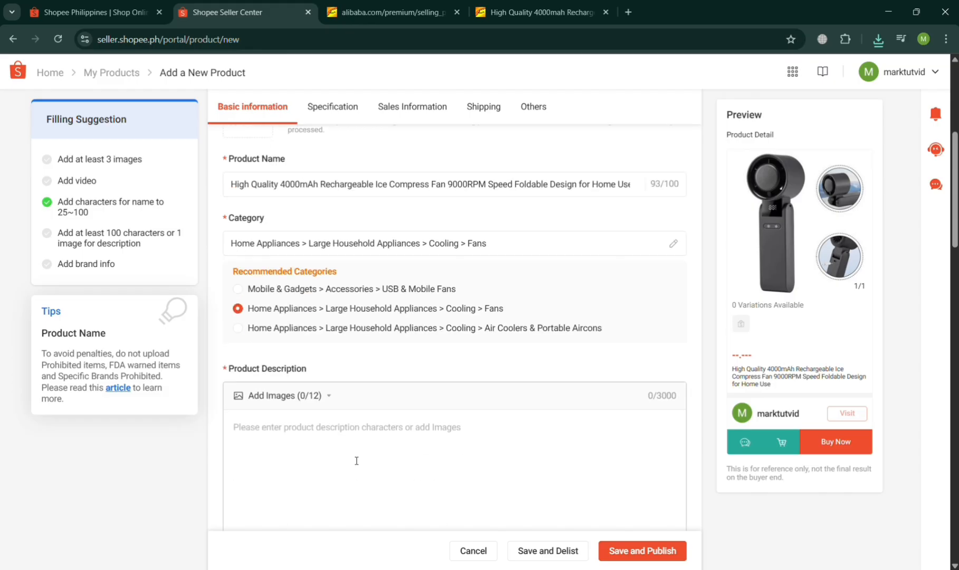
scroll(534, 417, down, 1)
scroll(535, 417, down, 1)
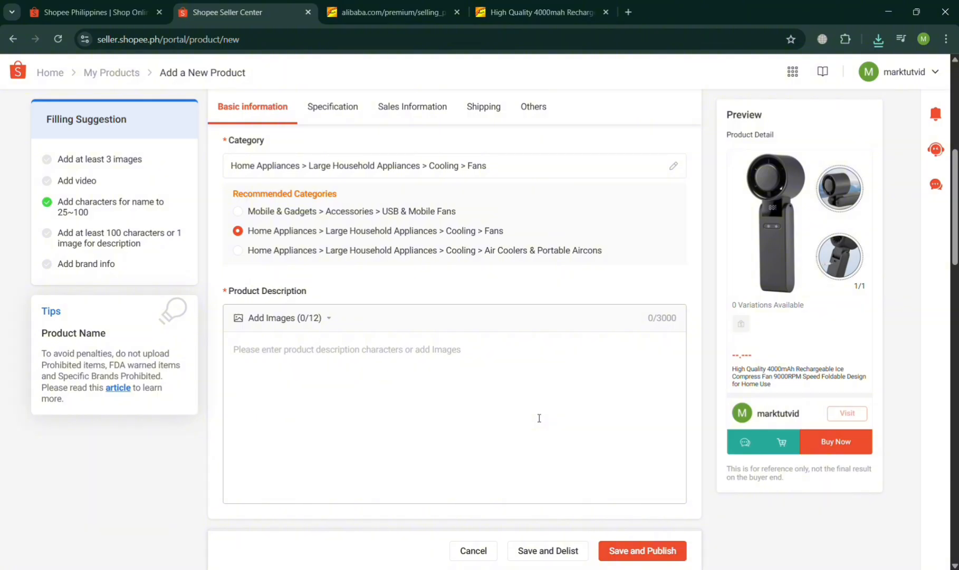
click(539, 418)
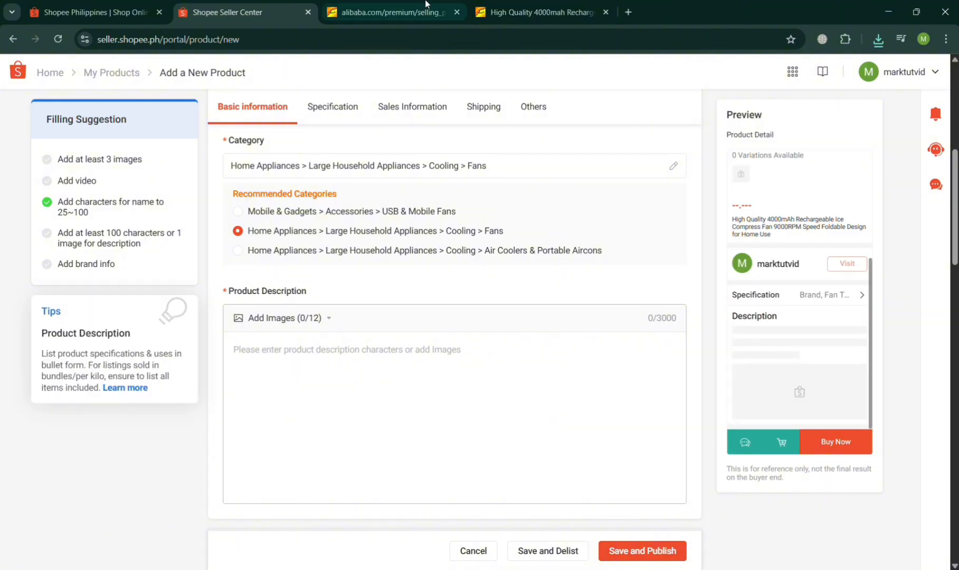
click(538, 11)
scroll(378, 354, down, 5)
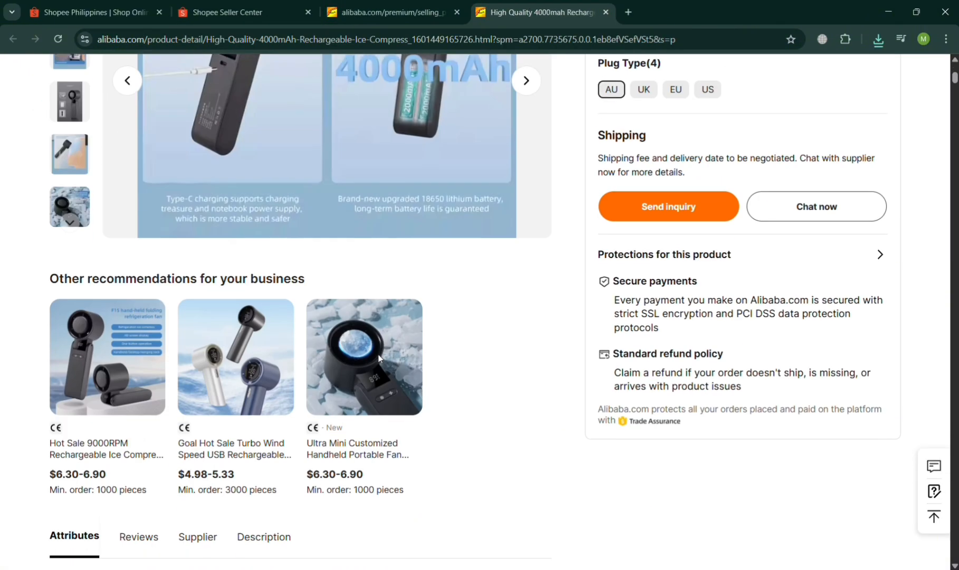
scroll(378, 353, down, 2)
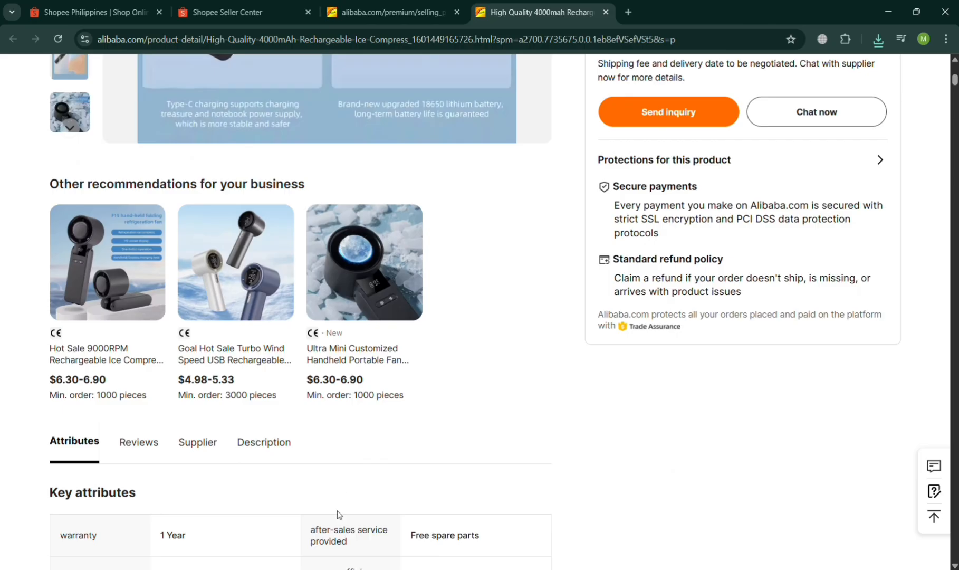
scroll(338, 510, down, 15)
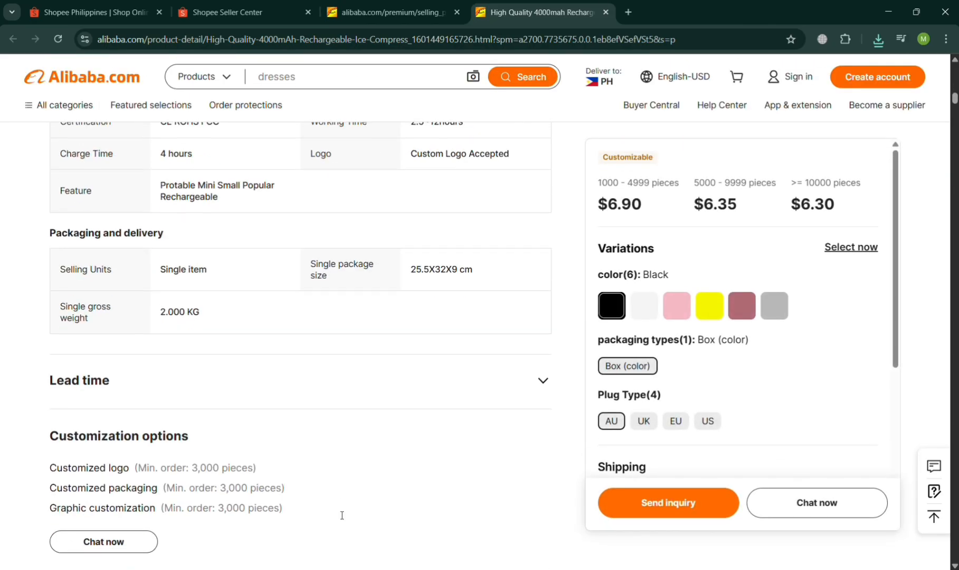
scroll(342, 515, down, 14)
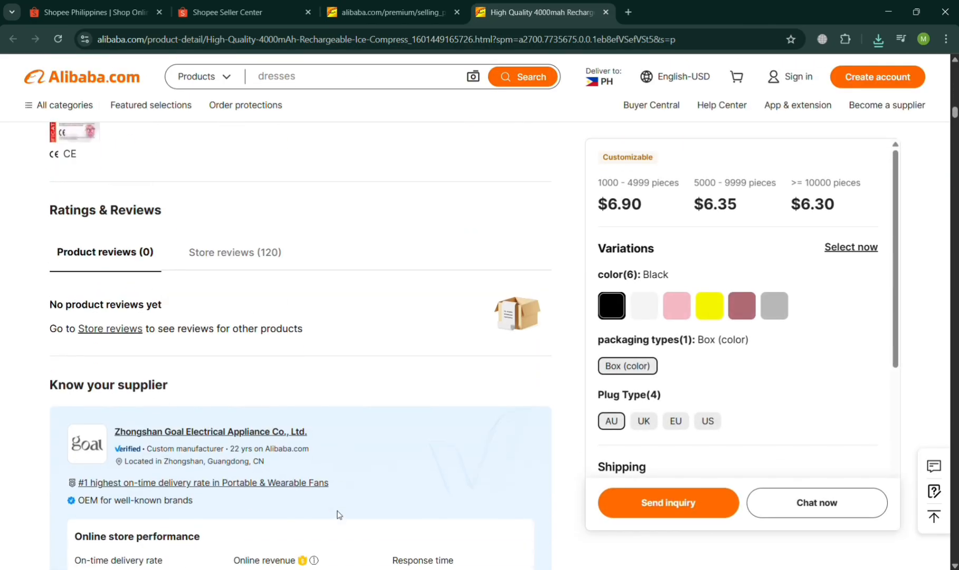
scroll(338, 514, up, 7)
scroll(340, 514, up, 3)
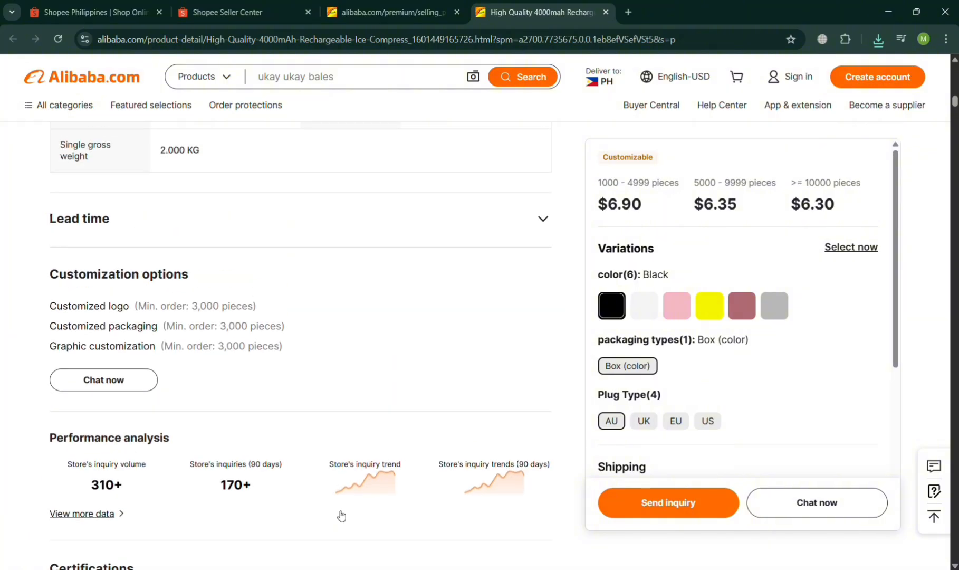
scroll(224, 317, up, 1)
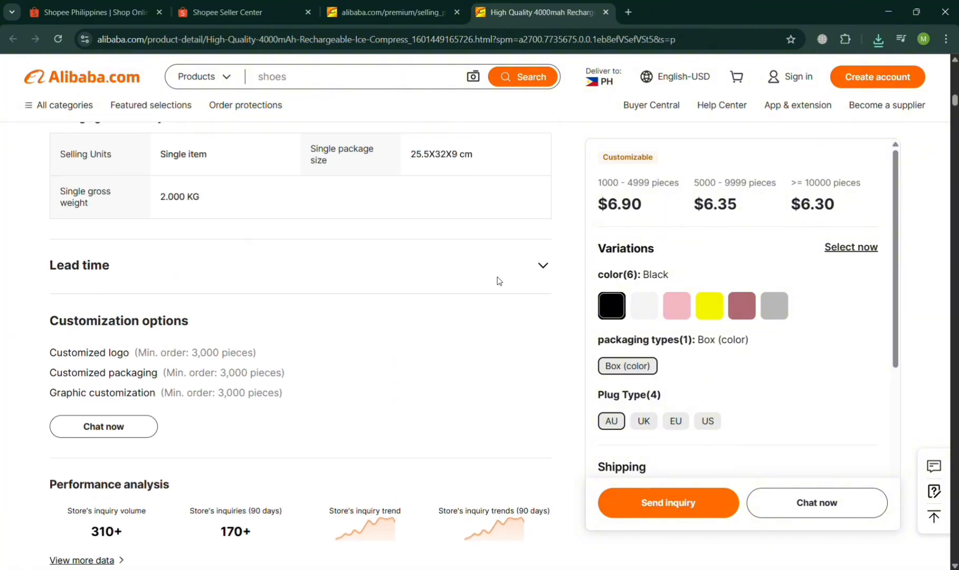
scroll(547, 281, up, 20)
scroll(548, 281, down, 6)
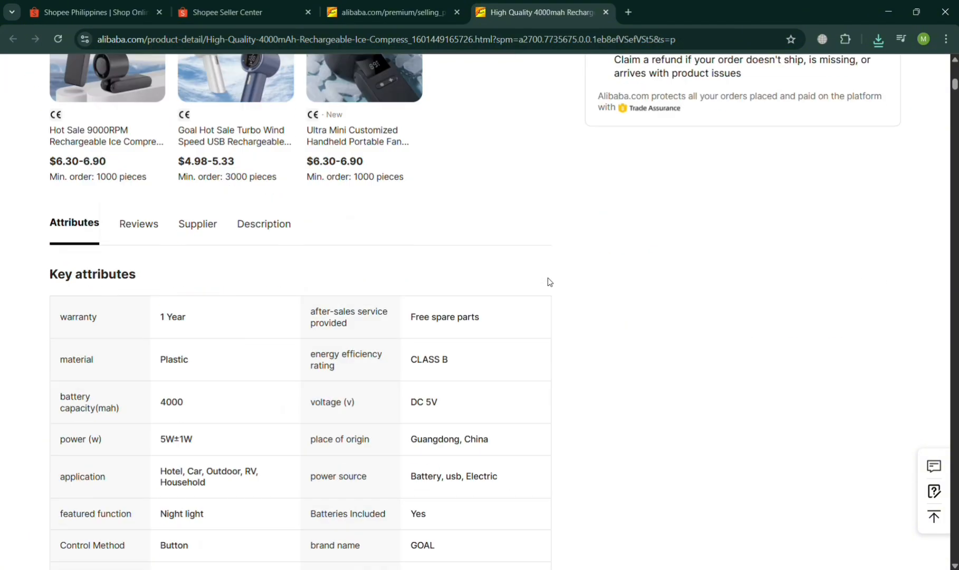
Copy the Warning/Disclaimer text from the supplier's product descriptions on Alibaba into Shopee's product description.
click(263, 200)
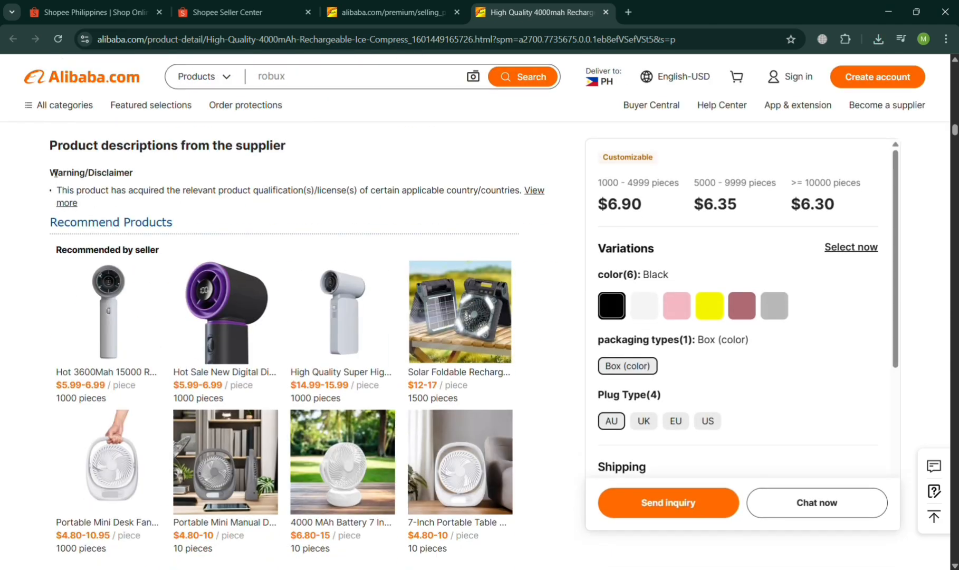
drag(55, 173, 526, 193)
key(ctrl+c)
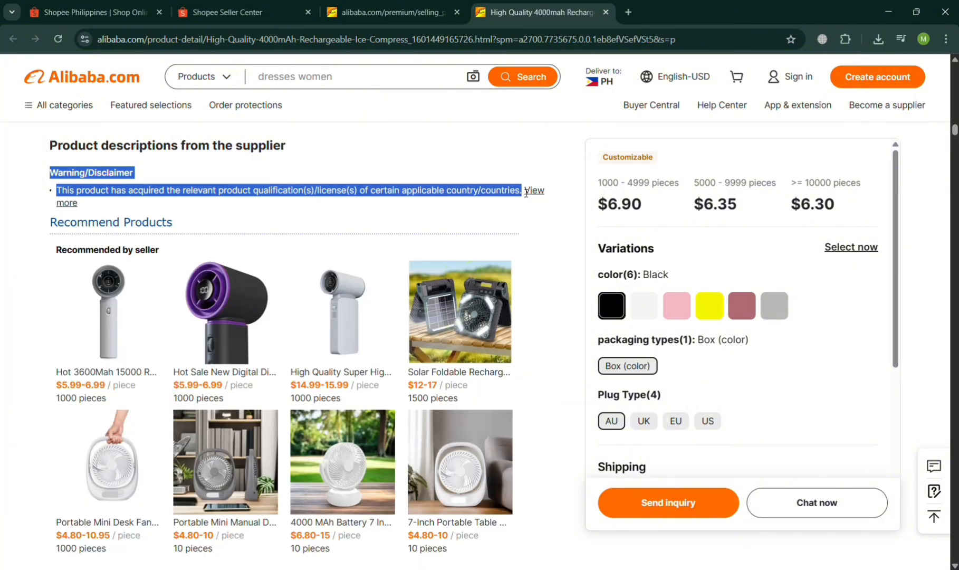
click(488, 153)
scroll(488, 153, up, 2)
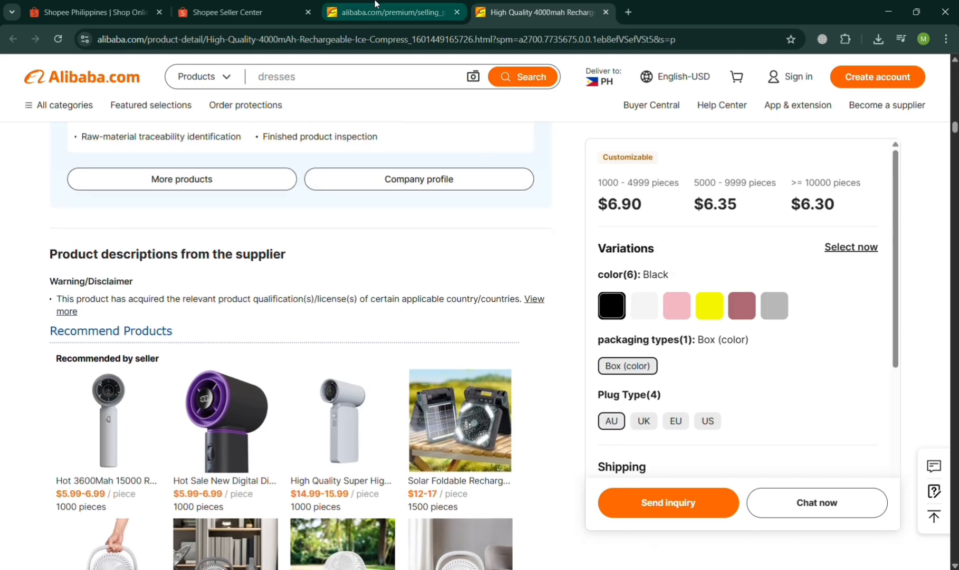
click(227, 12)
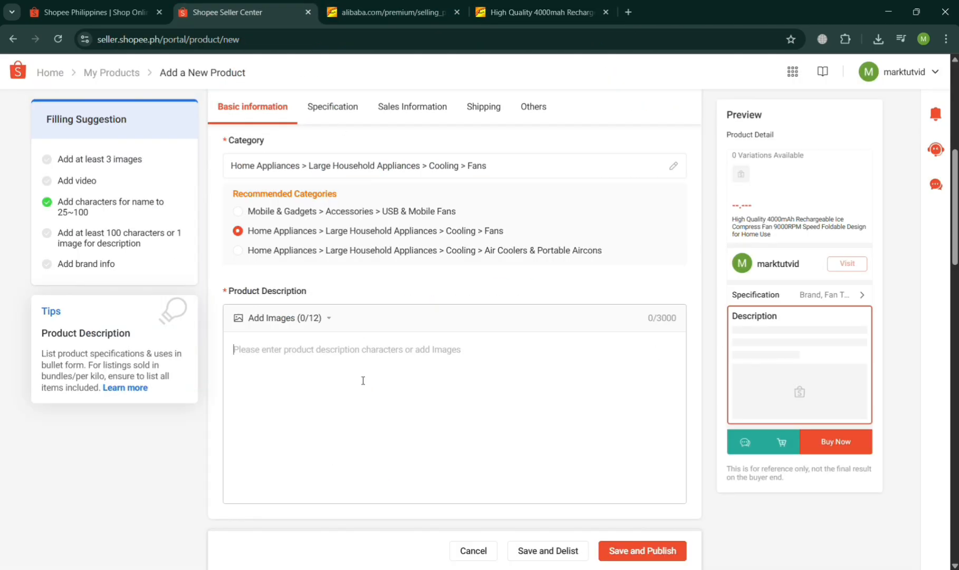
key(ctrl+v)
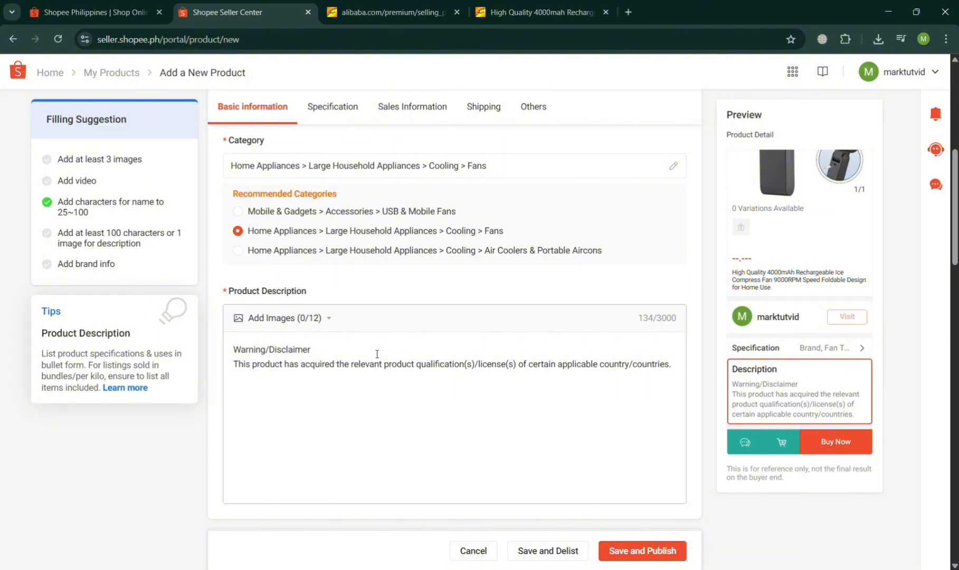
Check the supplier section of the fan's Alibaba page again and return to the Shopee product form.
click(540, 4)
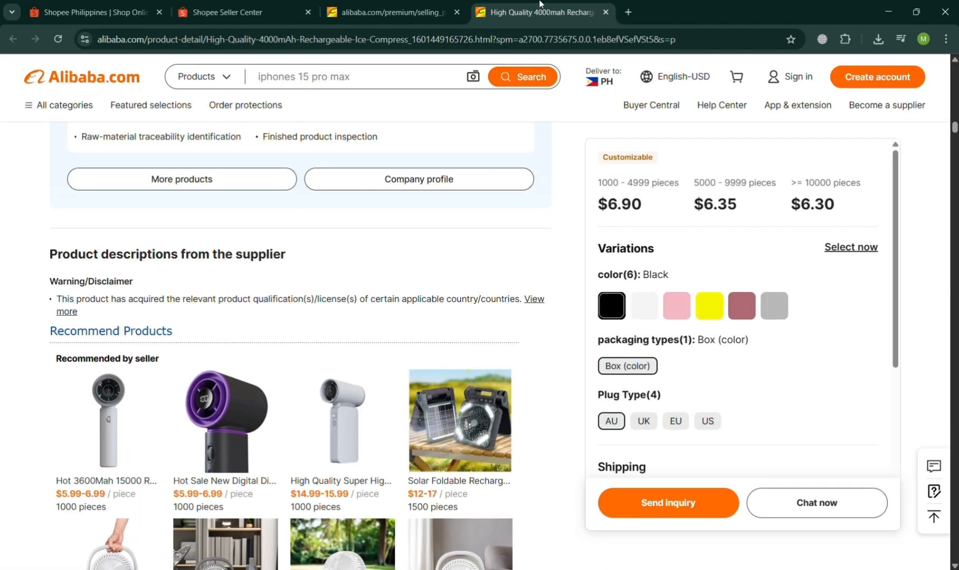
scroll(317, 405, up, 9)
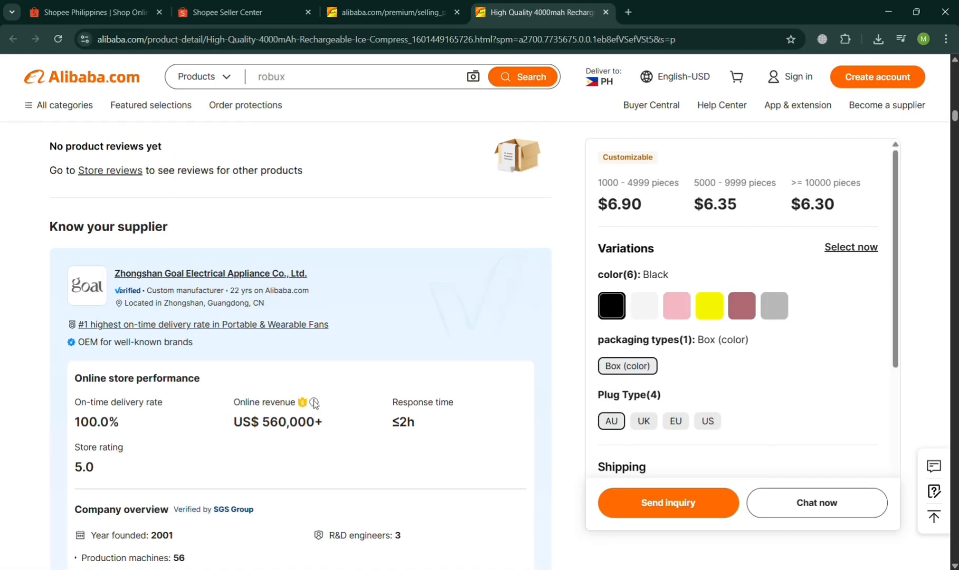
scroll(314, 404, down, 5)
click(242, 12)
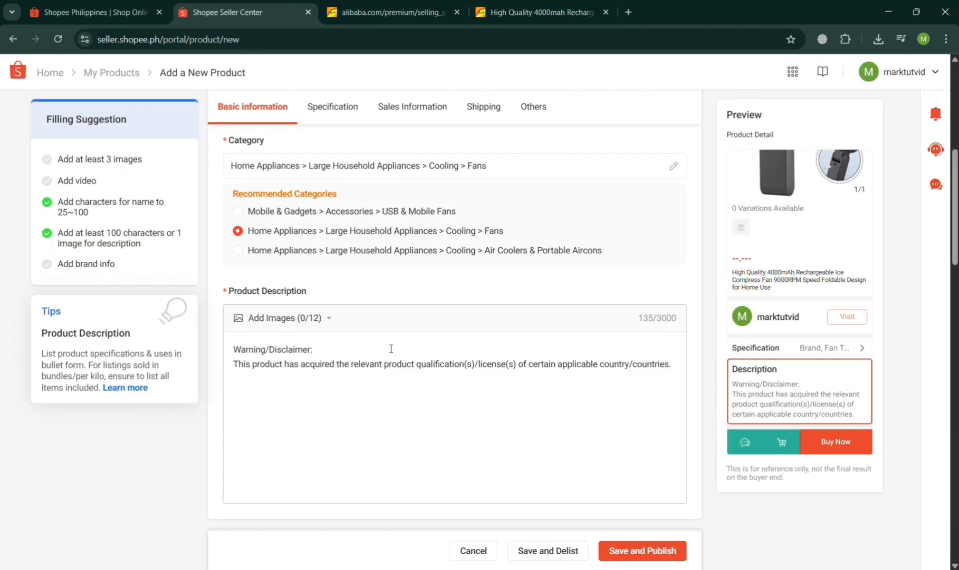
Set the product's brand to NoBrand in the specification section.
scroll(391, 348, down, 5)
click(329, 368)
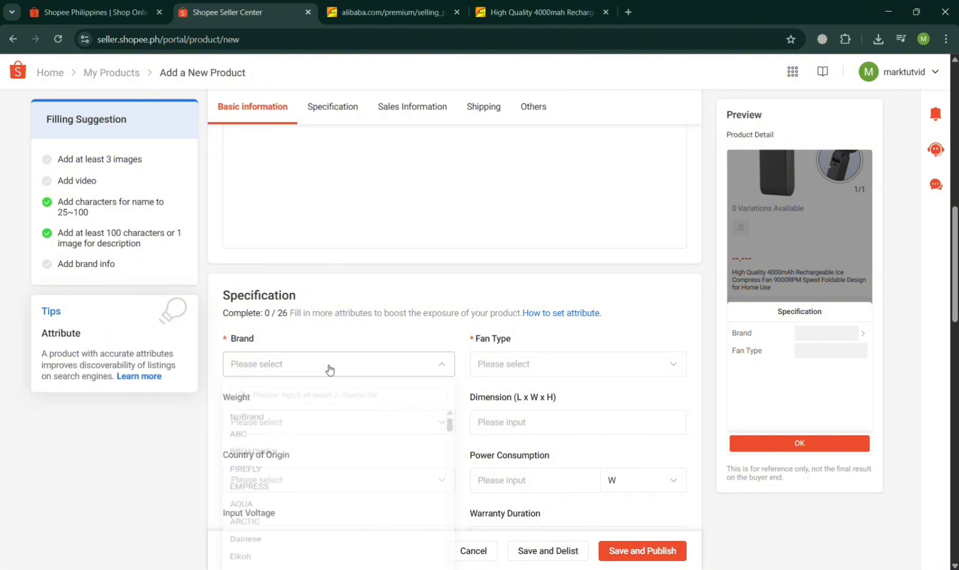
click(333, 425)
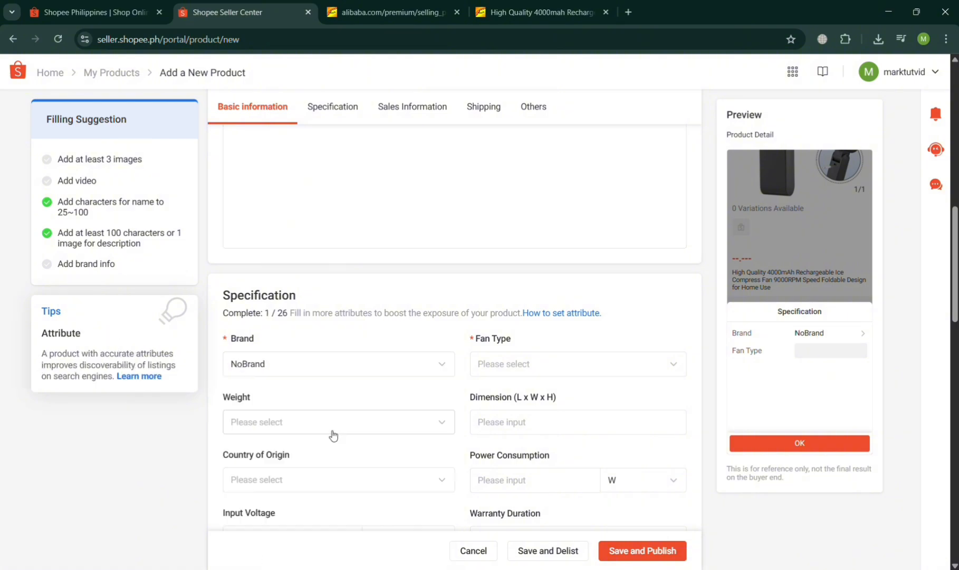
Consult the fan's photos and details on Alibaba, and set the Fan Type in Shopee to Others.
click(497, 4)
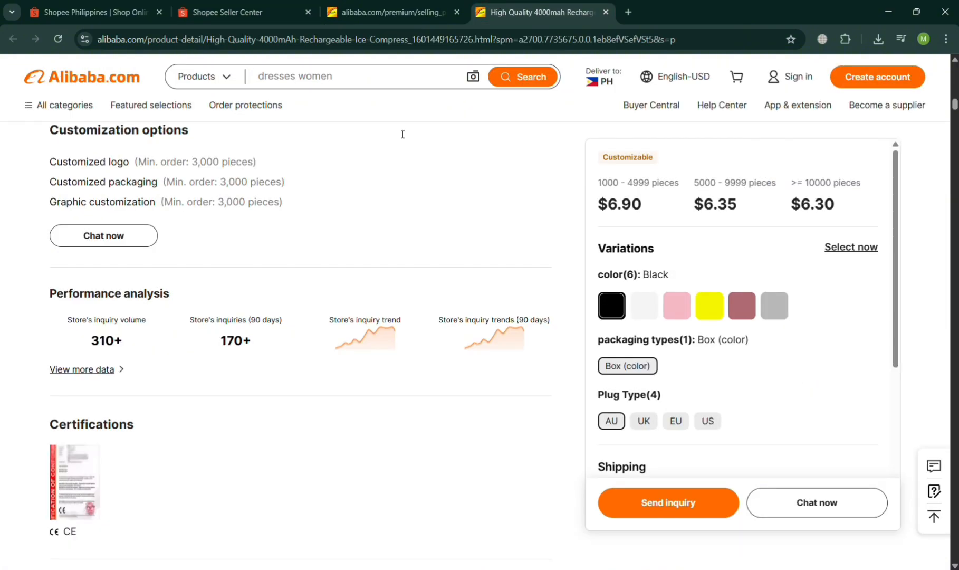
scroll(318, 238, up, 15)
scroll(319, 237, down, 3)
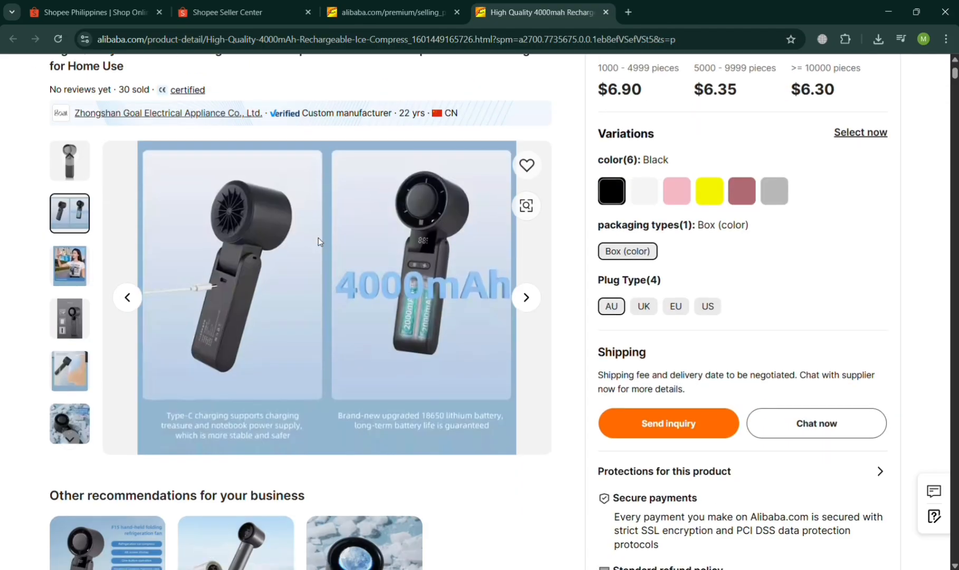
scroll(318, 238, up, 3)
click(280, 5)
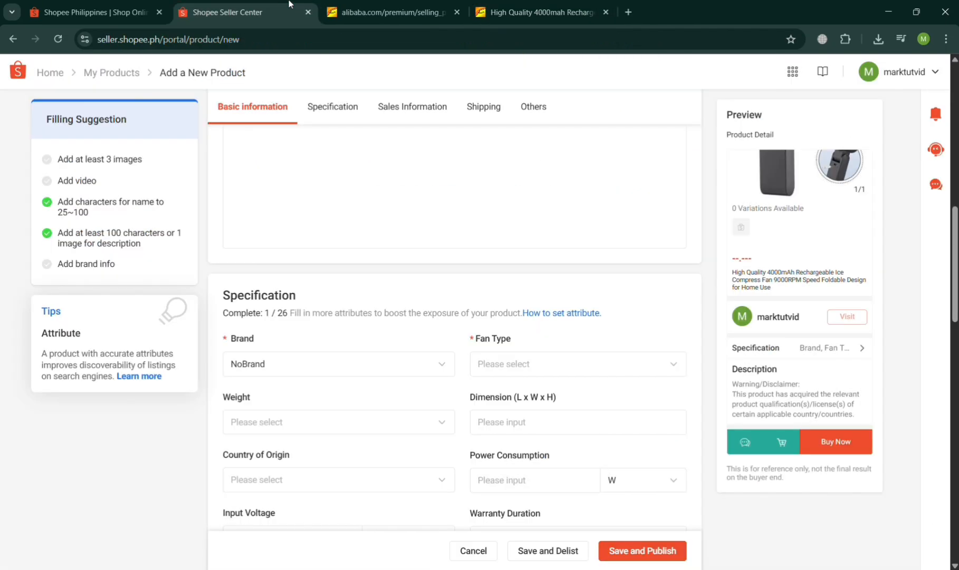
click(522, 369)
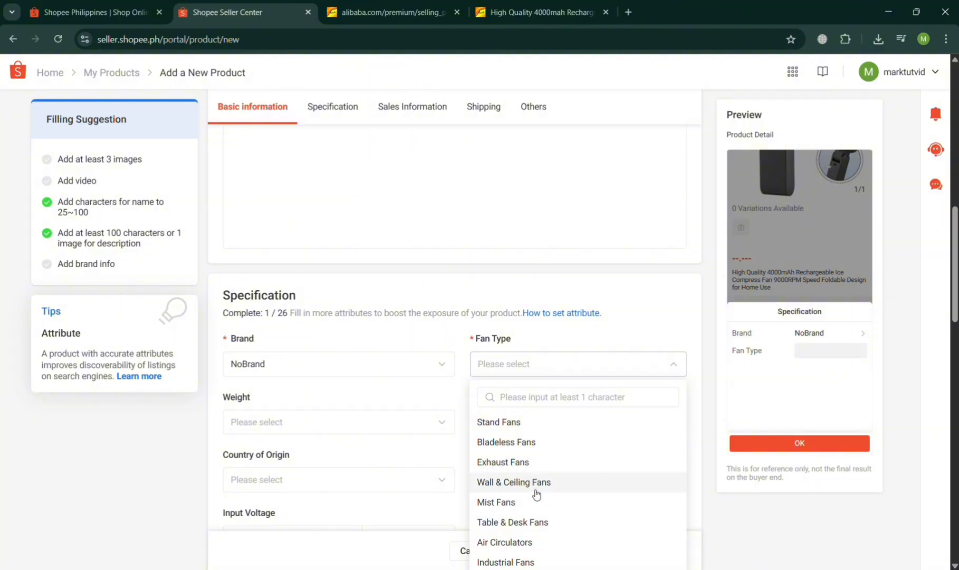
scroll(563, 431, down, 1)
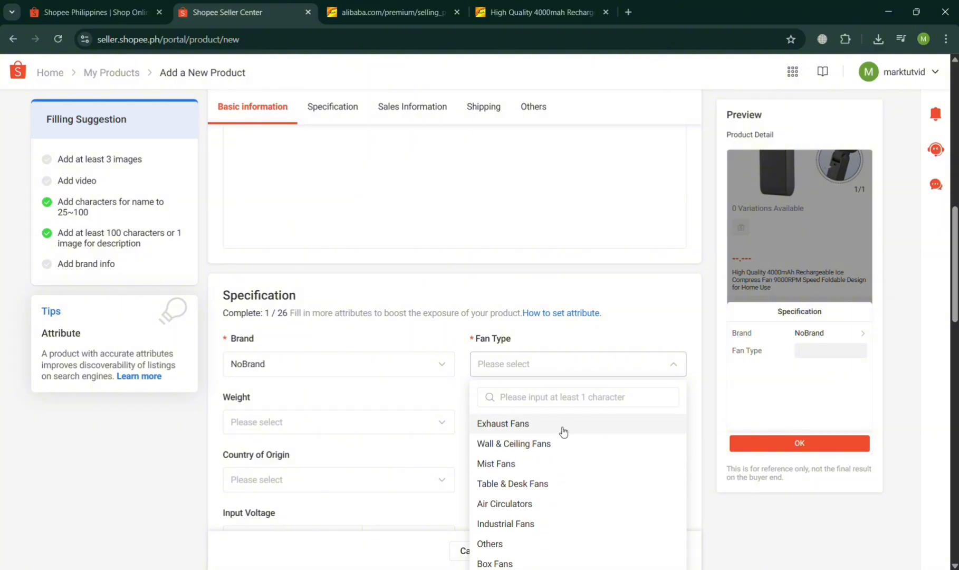
click(529, 549)
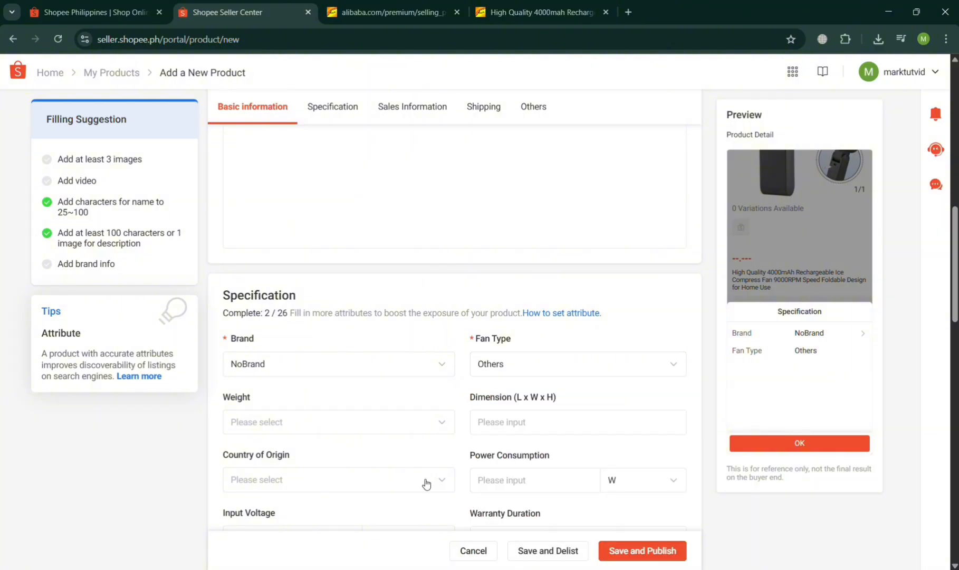
Set the fan's weight to 100g and, after consulting the key attributes on Alibaba, enter 78 as its dimension.
click(348, 426)
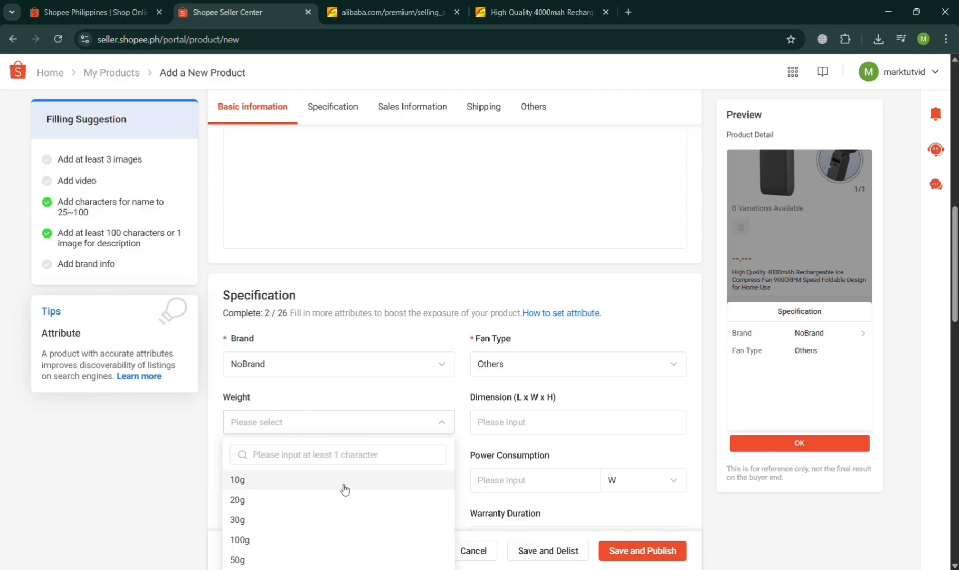
click(341, 547)
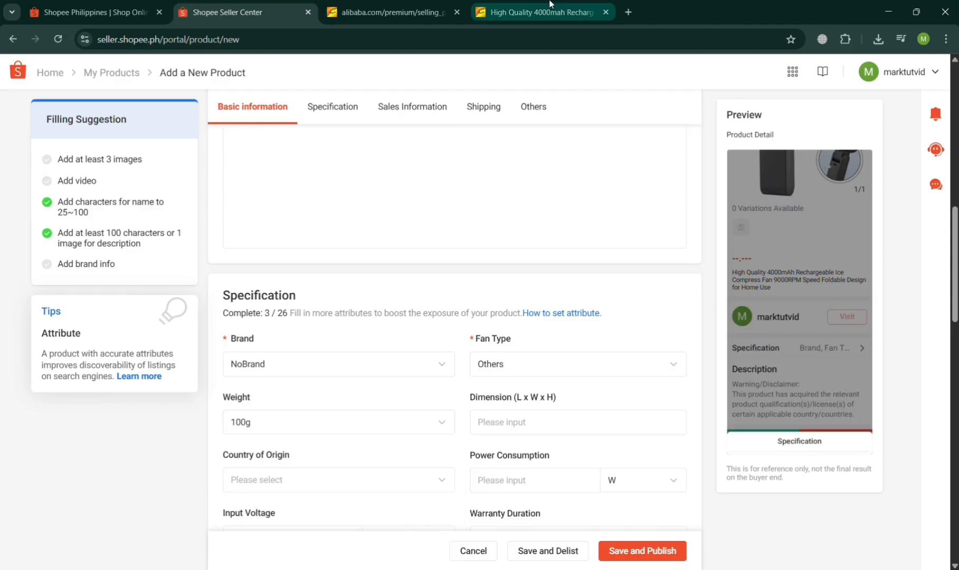
click(538, 11)
scroll(501, 359, down, 10)
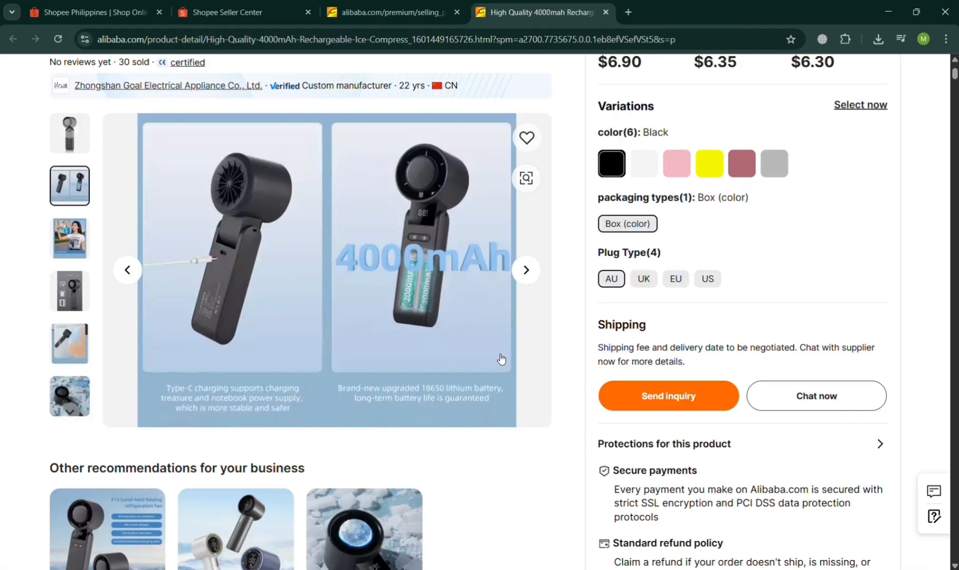
scroll(498, 358, down, 3)
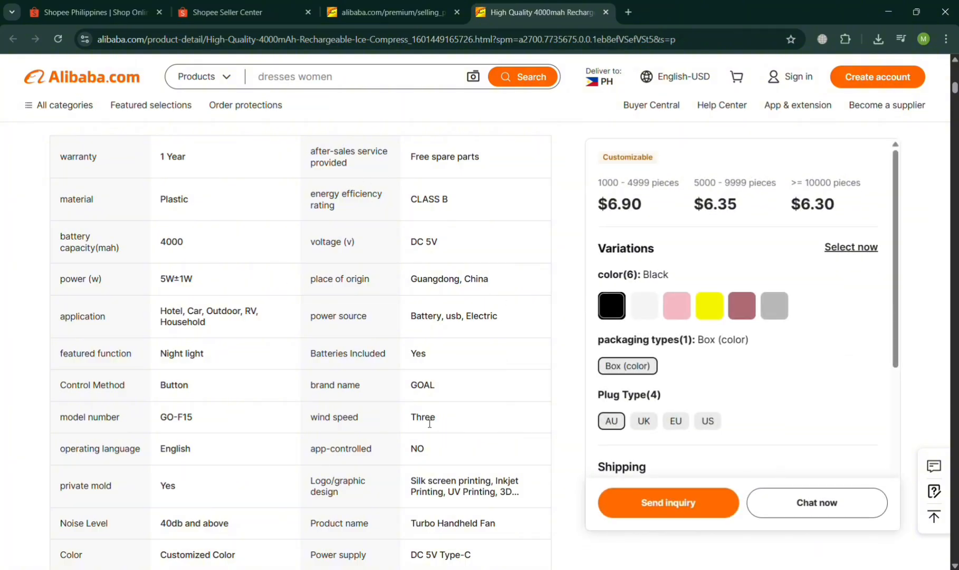
click(238, 12)
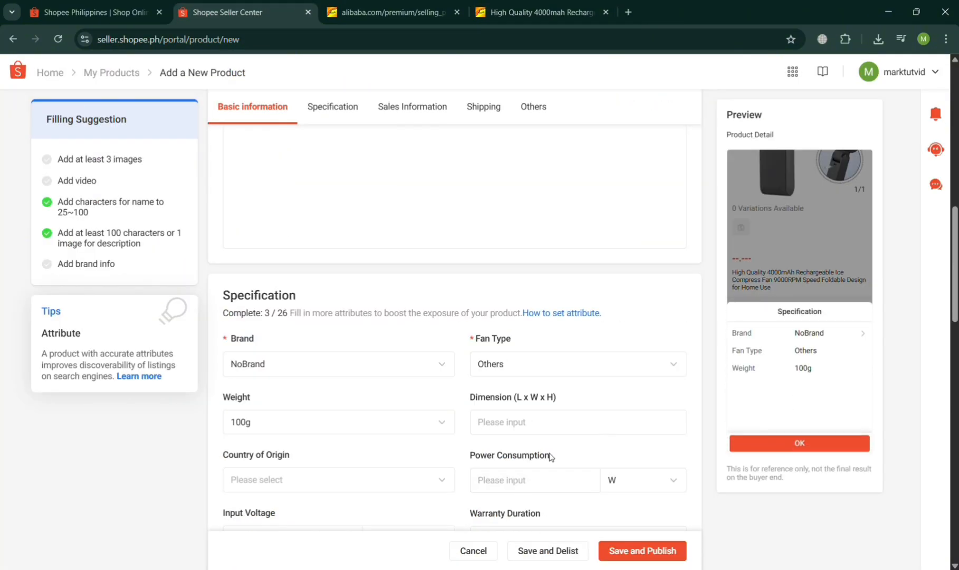
click(572, 423)
text(780)
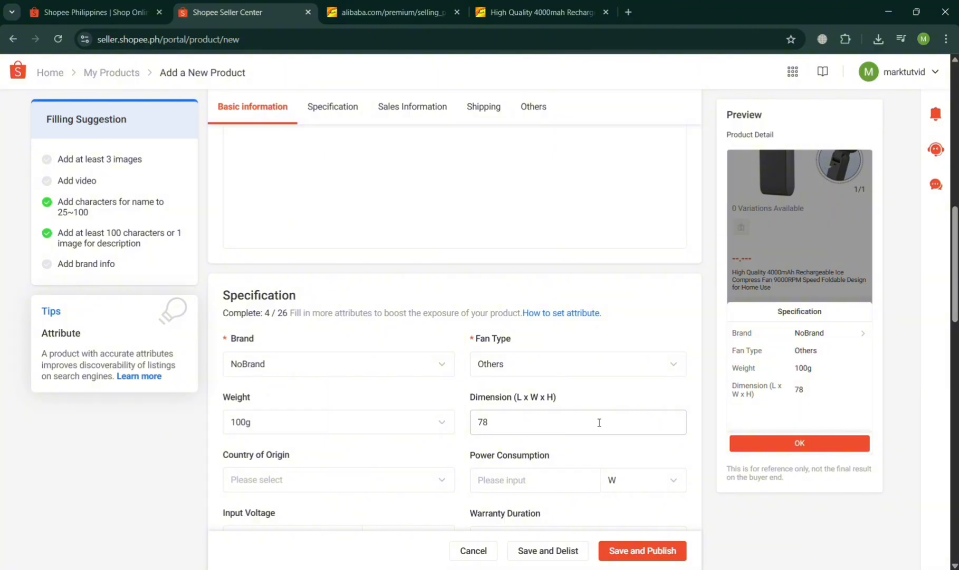
Set the fan's country of origin to Japan and enter 4000 W as its power consumption.
click(275, 488)
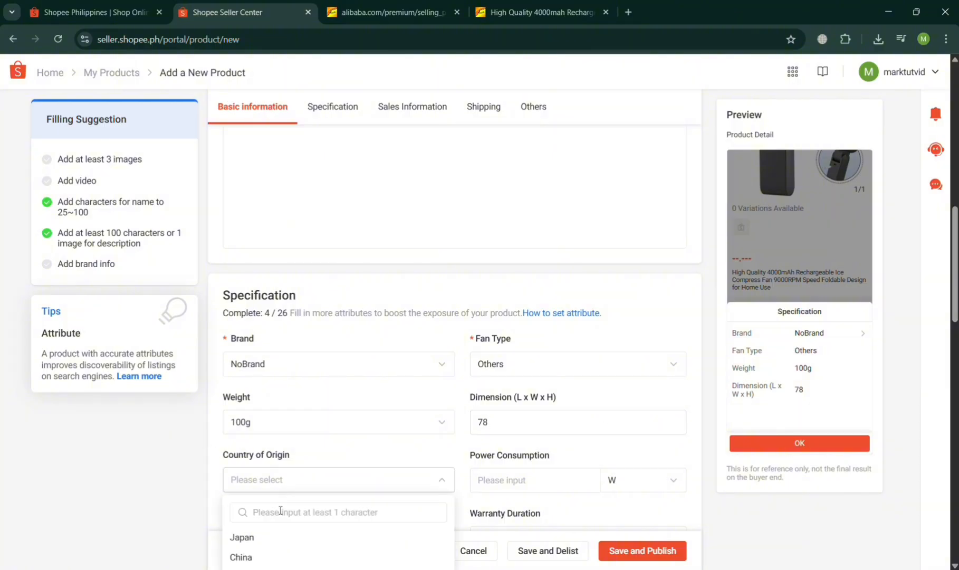
click(285, 543)
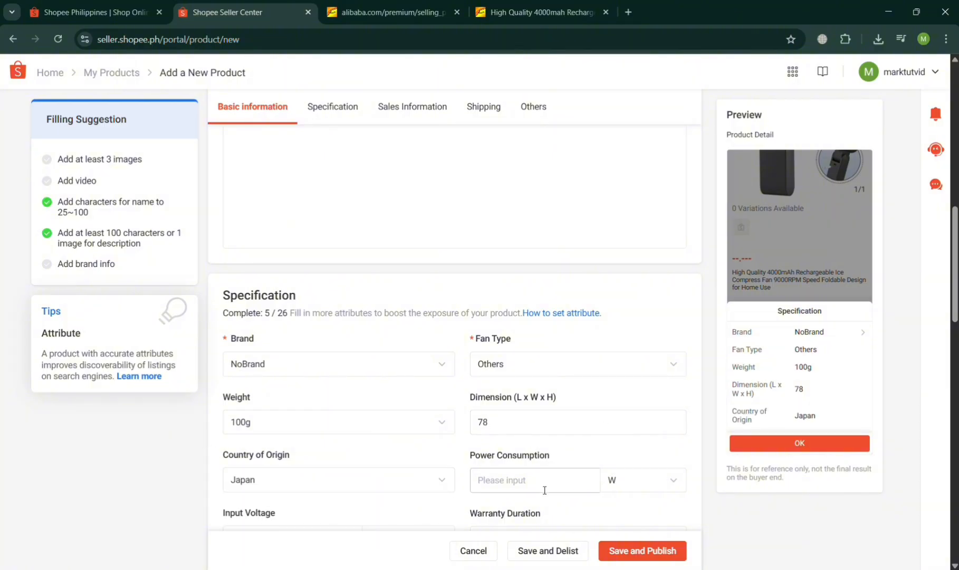
text(4000)
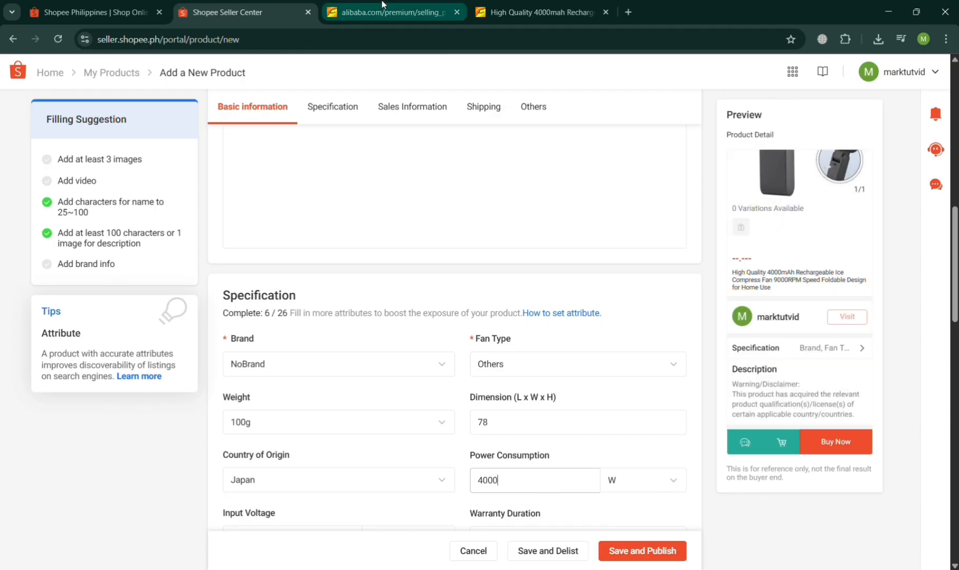
Consult the power rating on the fan's Alibaba page and replace the Power Consumption value in Shopee with 7 W.
click(477, 6)
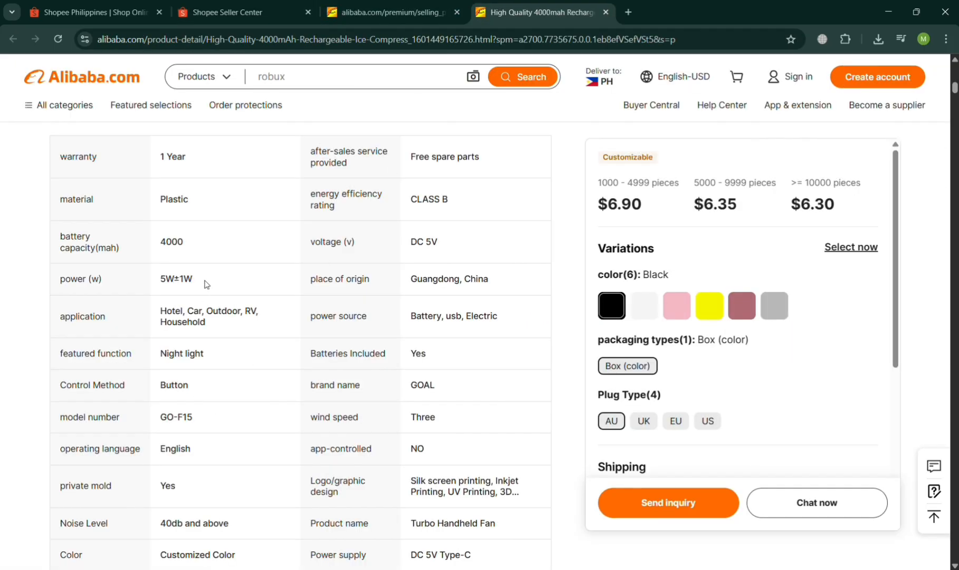
click(243, 12)
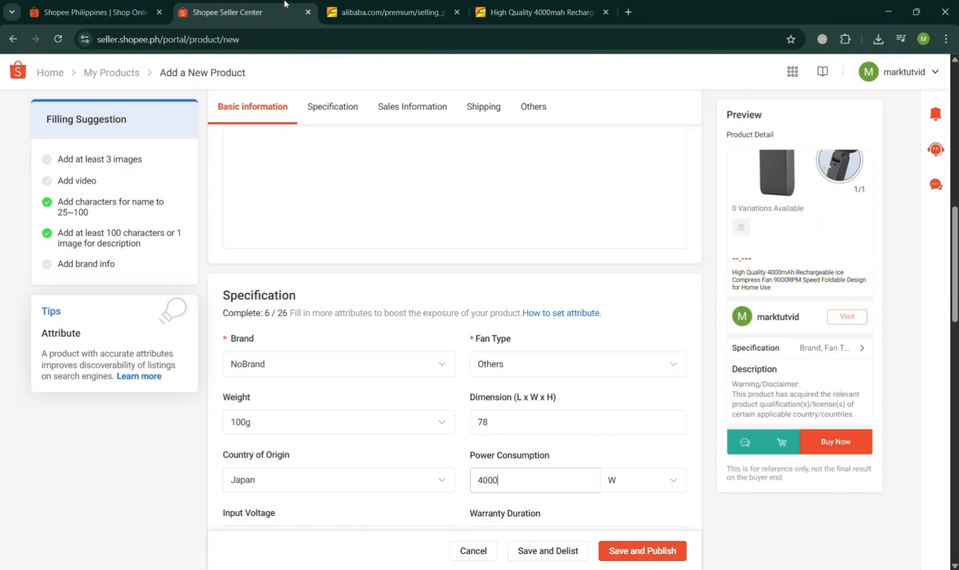
key(BackSpace)
key(BackSpace)
key(BackSpace)
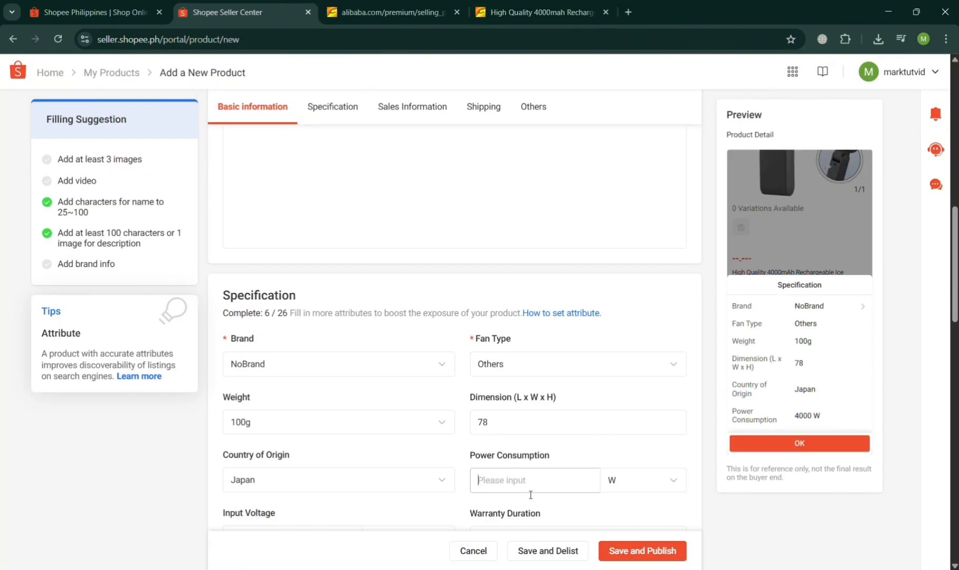
text(7)
scroll(527, 491, down, 3)
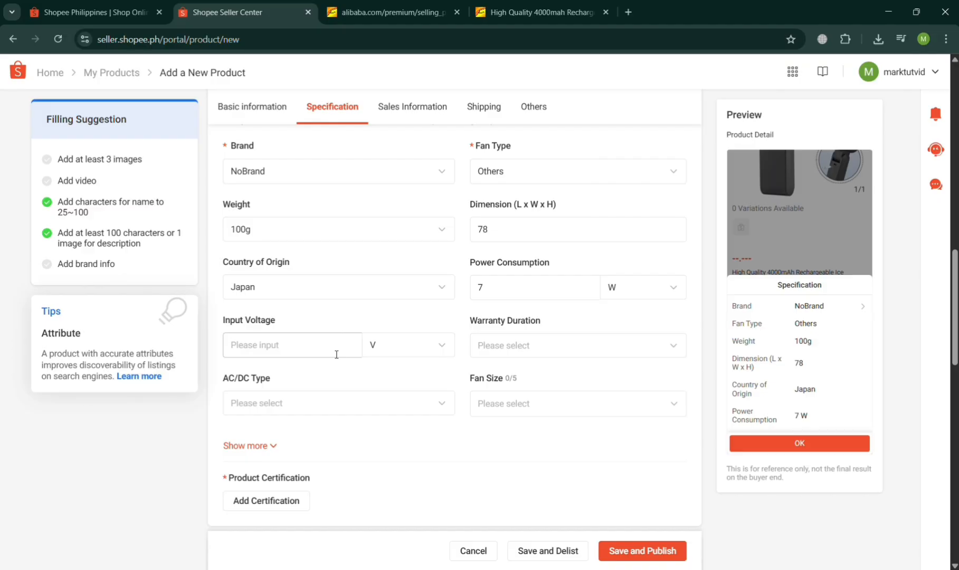
Recheck the key attributes on Alibaba and set Shopee's Power Consumption to 5 W and Input Voltage to 5 V.
click(536, 6)
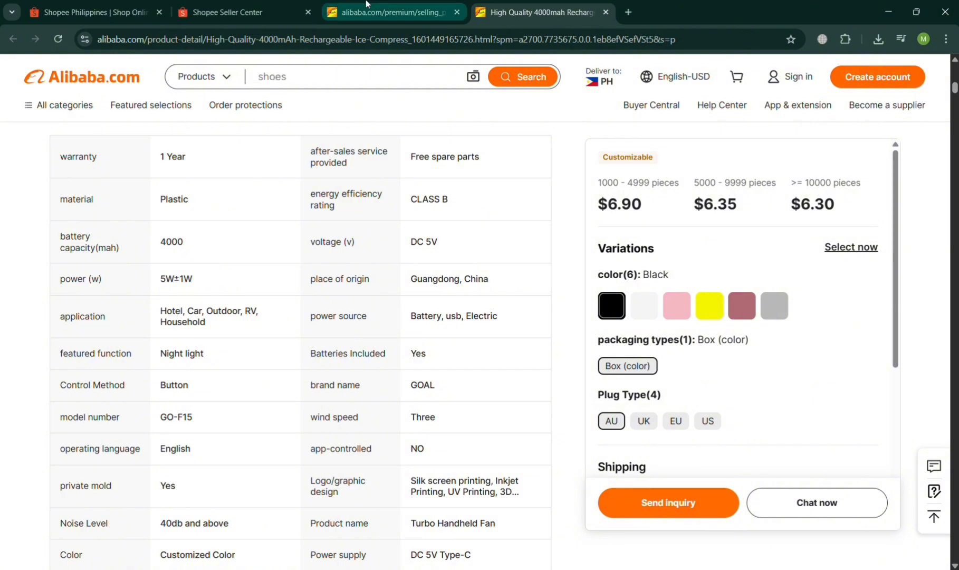
click(282, 4)
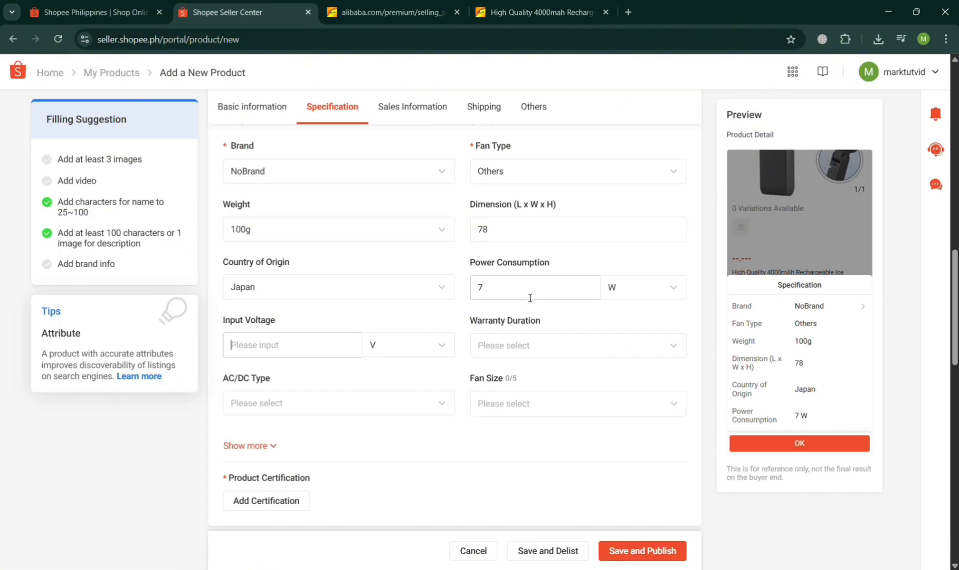
click(550, 4)
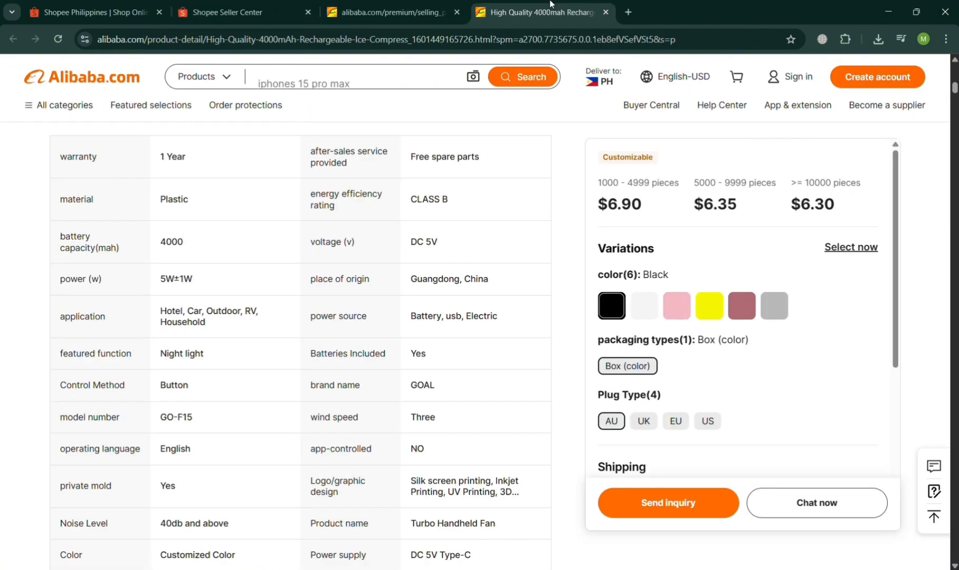
click(216, 4)
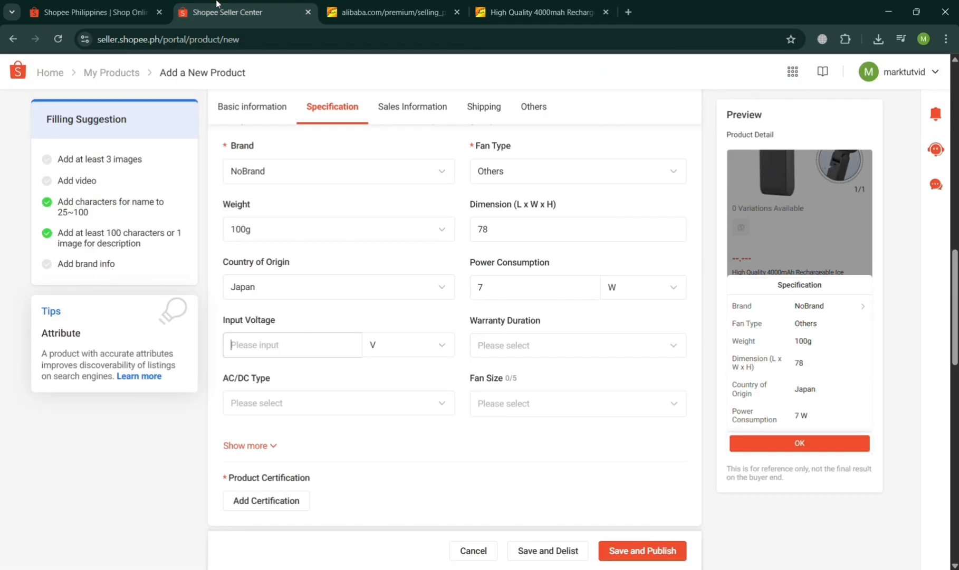
click(516, 291)
key(BackSpace)
text(5)
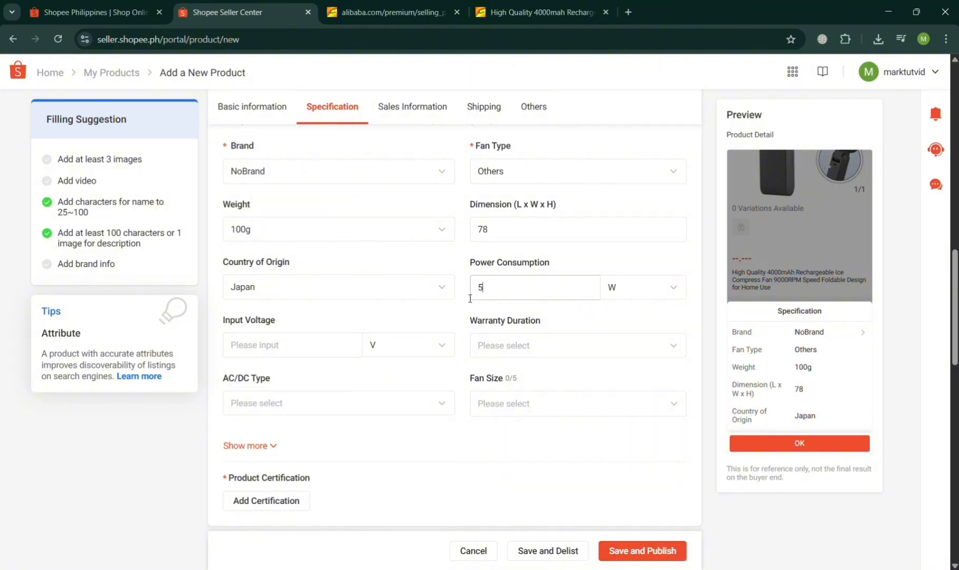
click(264, 345)
text(5)
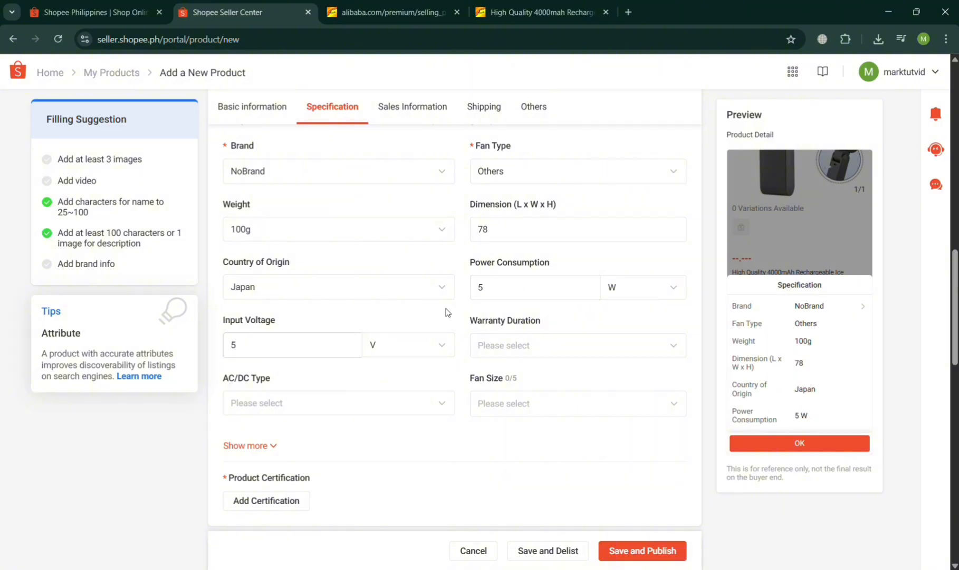
Set the Warranty Duration to 12 Months and the AC/DC Type to EC fans.
click(560, 347)
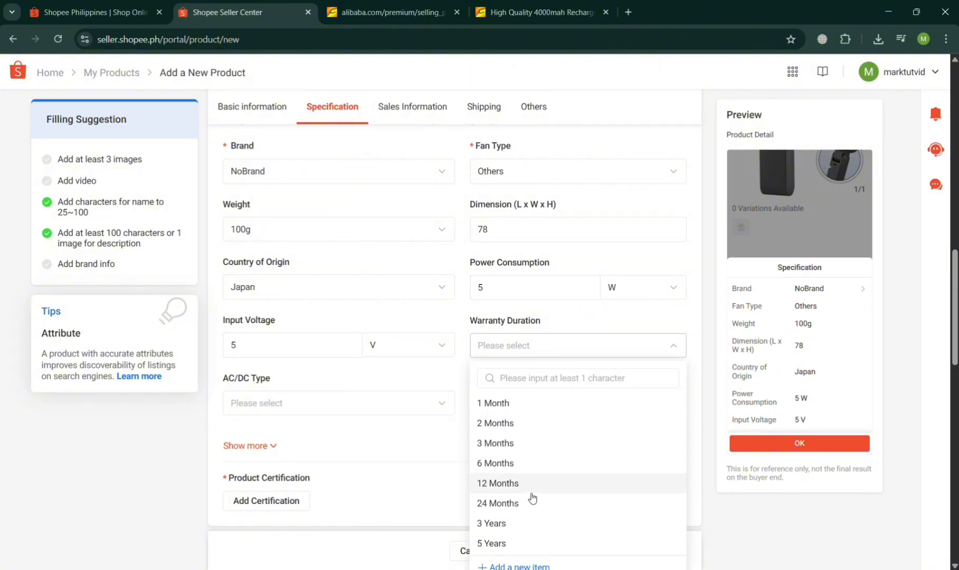
click(531, 492)
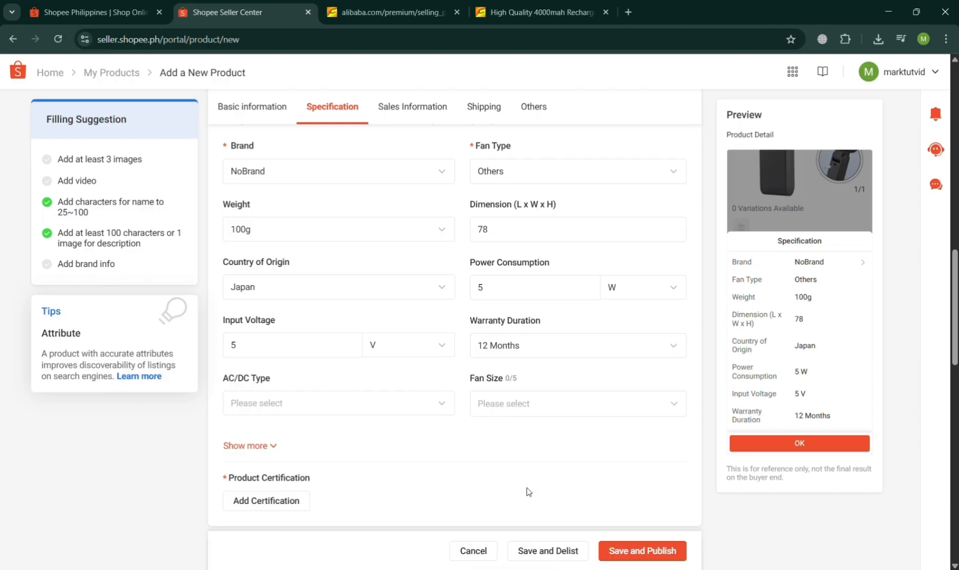
click(328, 403)
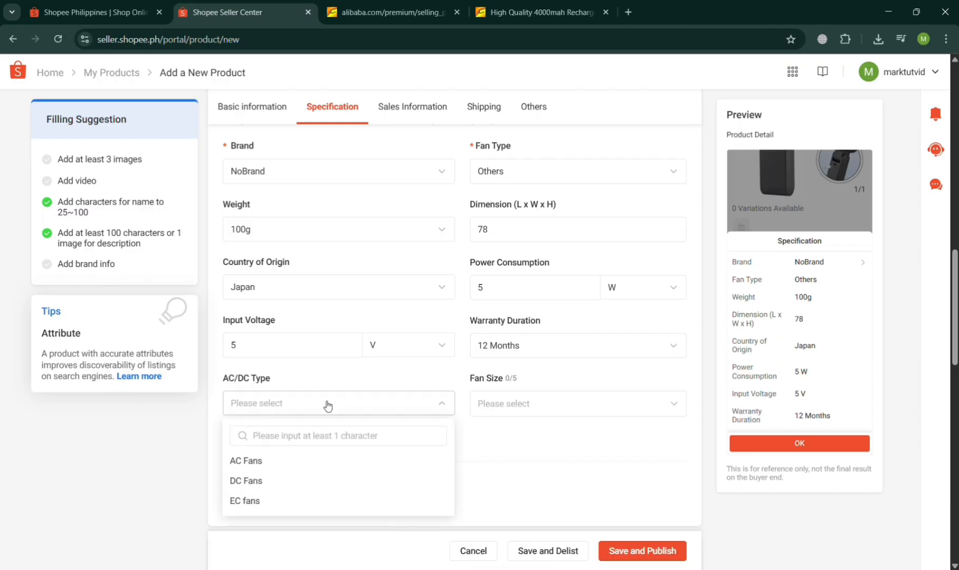
click(332, 499)
Consult the fan's key attributes on Alibaba and set the Fan Size in Shopee to 8inches.
click(528, 12)
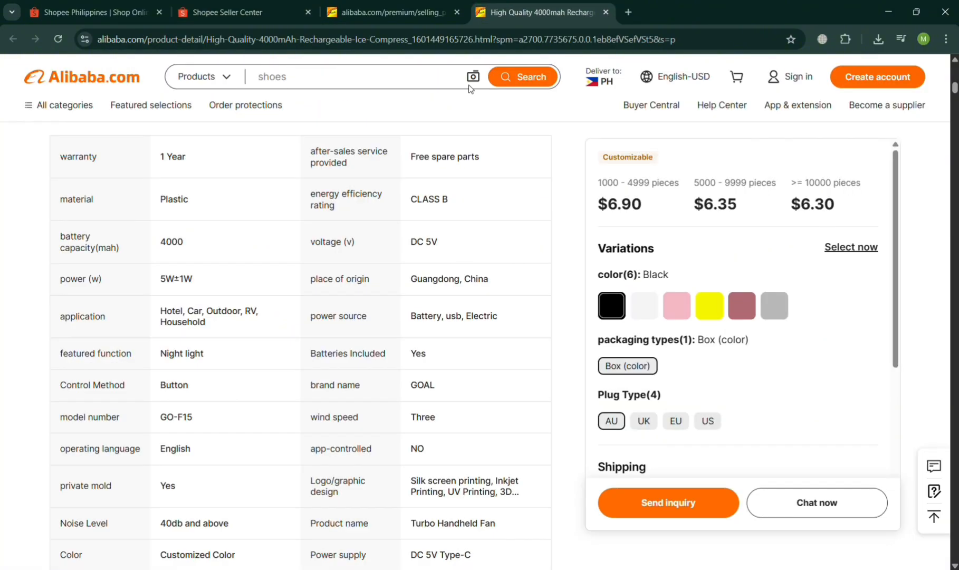
scroll(320, 477, down, 3)
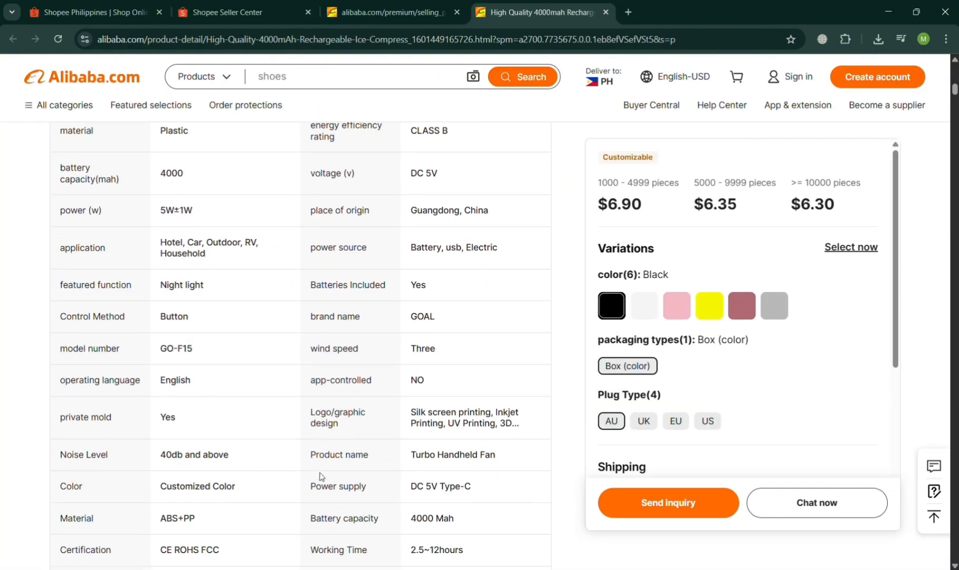
scroll(325, 476, up, 3)
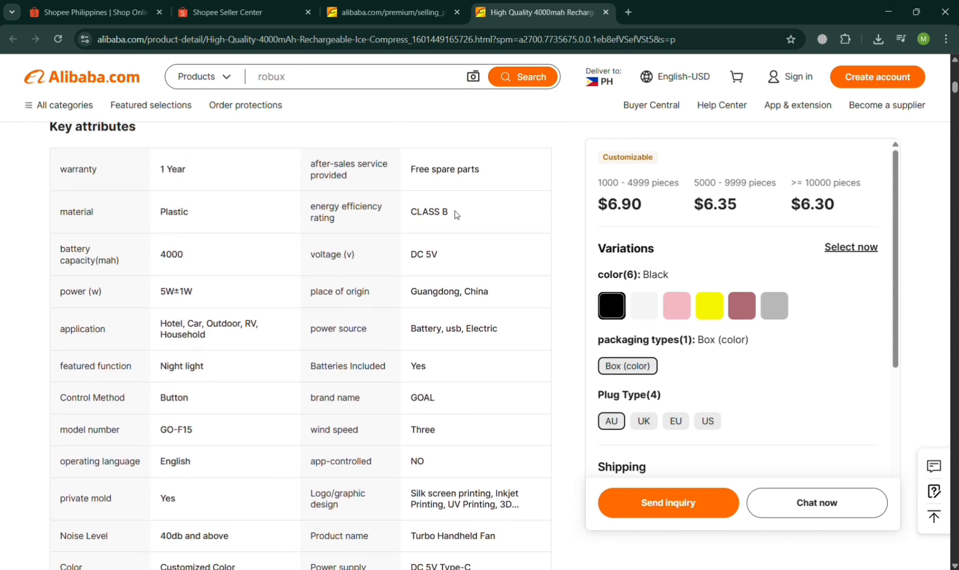
click(267, 5)
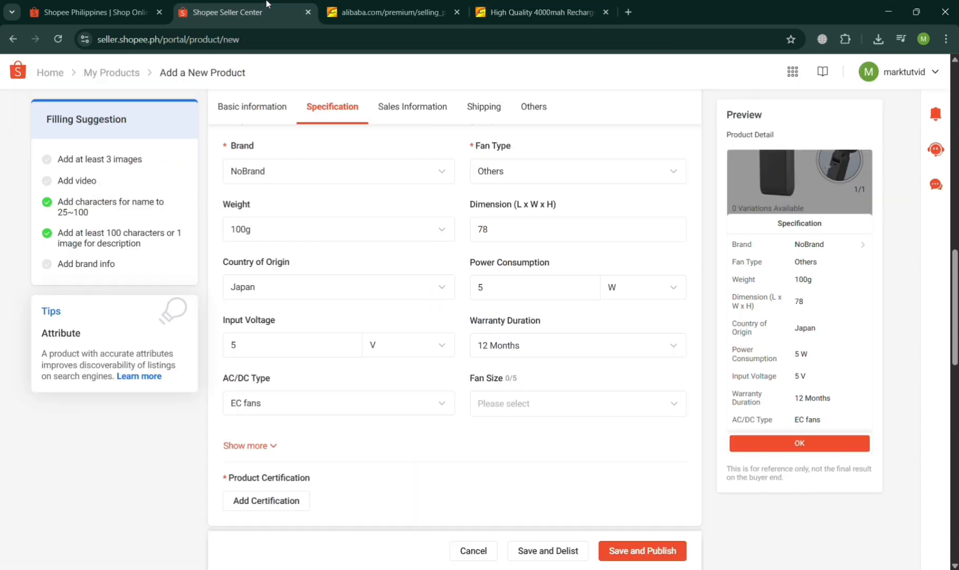
click(598, 417)
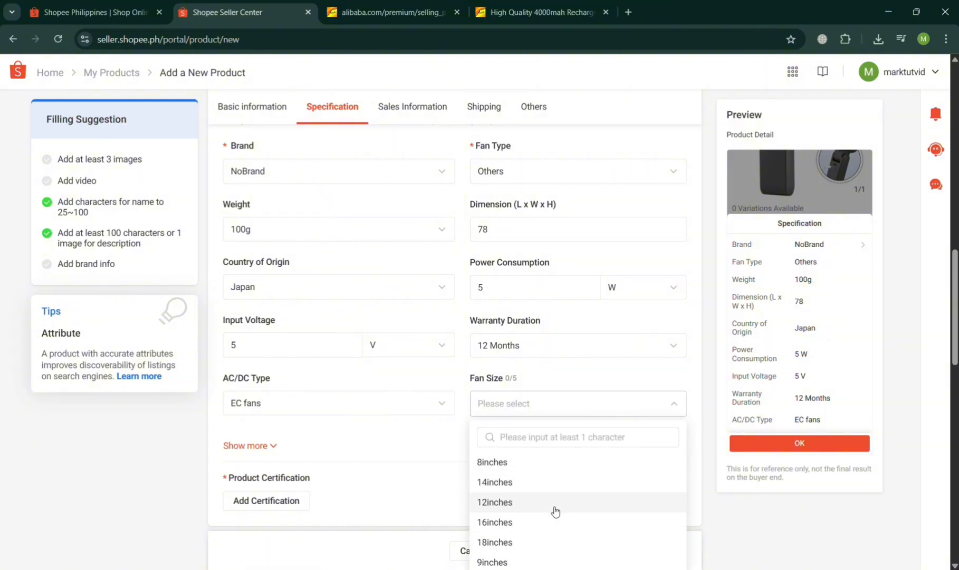
click(547, 462)
click(407, 484)
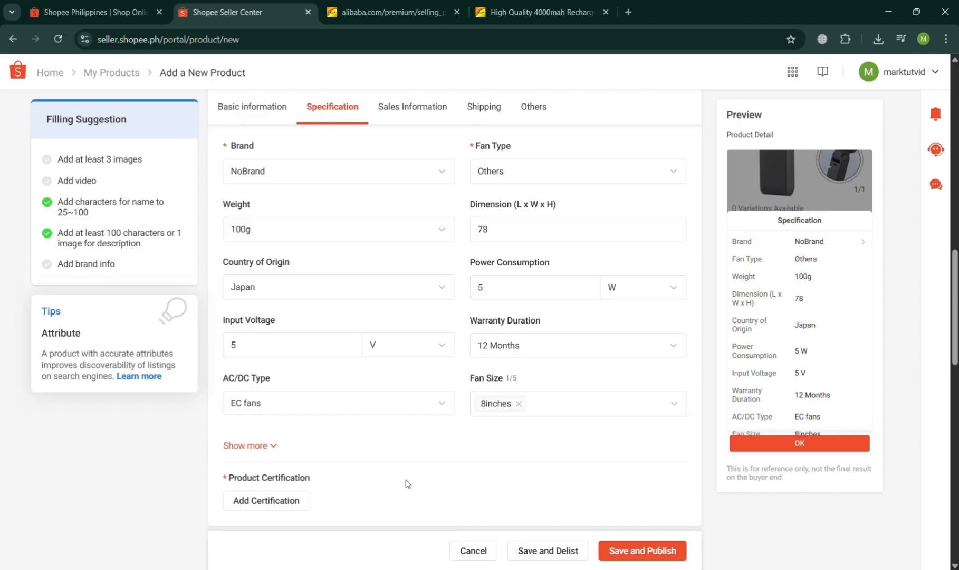
Add a product certification with s-l400.jpg as the permit proof and fill in the certification number.
scroll(407, 484, down, 2)
click(291, 413)
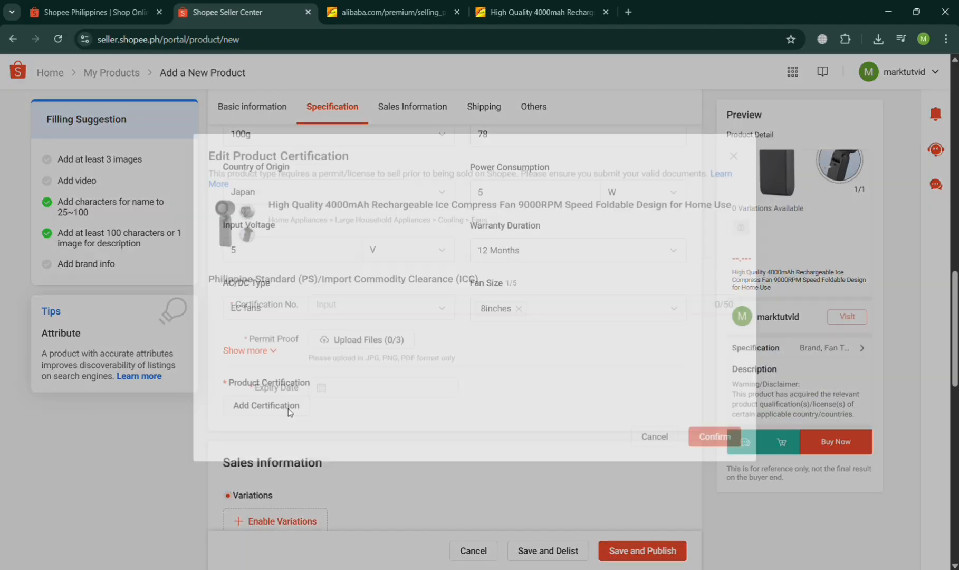
click(378, 364)
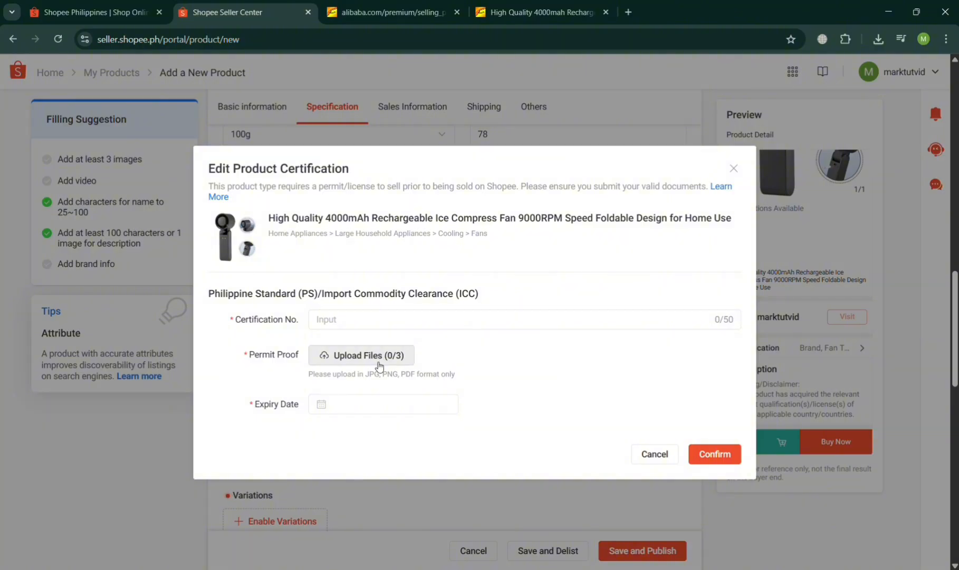
double_click(166, 116)
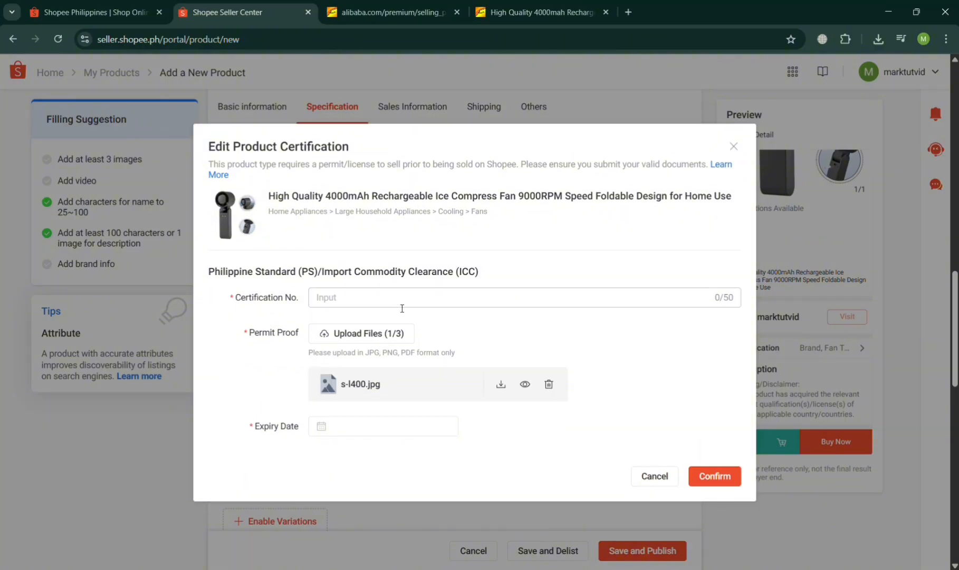
click(402, 306)
text(121233412)
Set the certification's expiry date to June 15, 2029 and save the product certification.
click(336, 426)
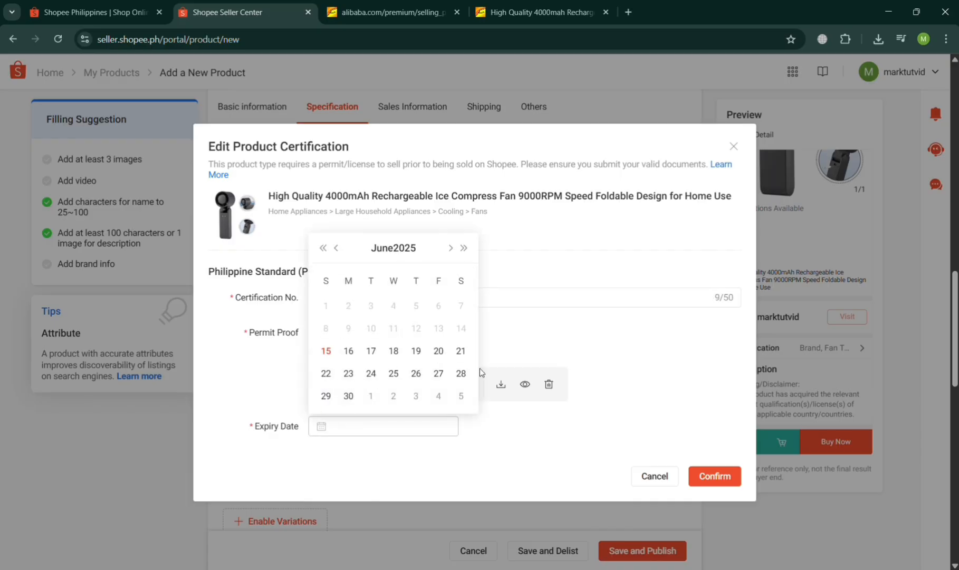
click(406, 248)
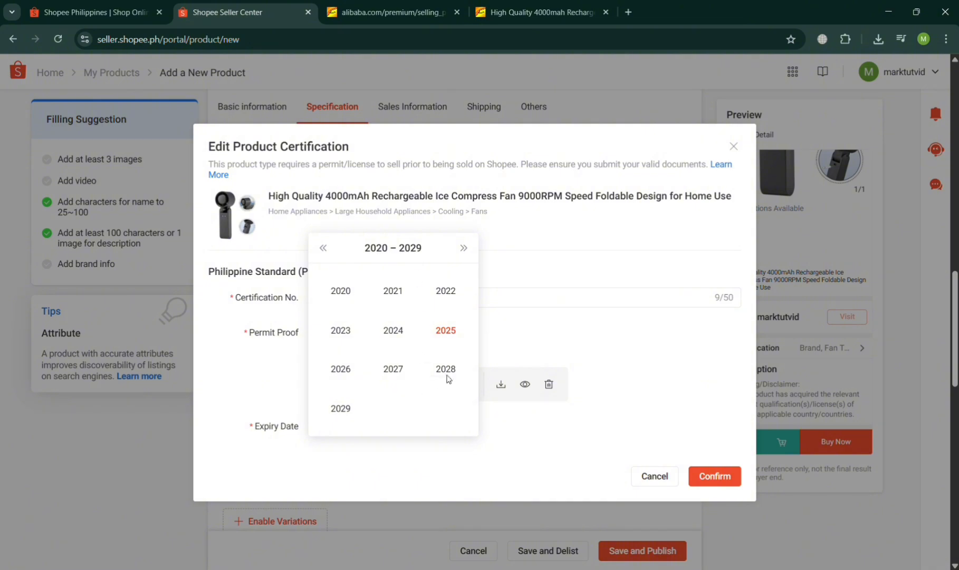
click(341, 413)
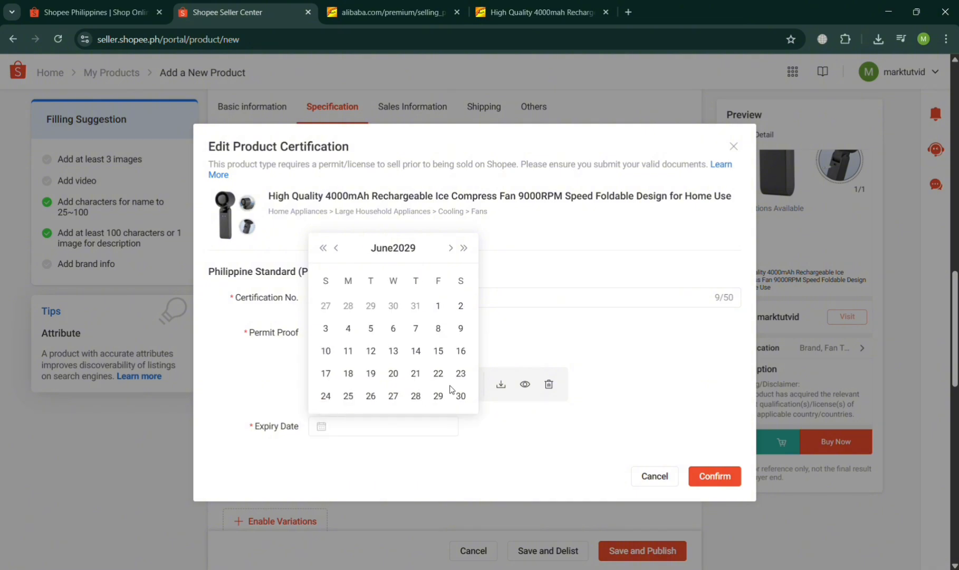
click(438, 350)
click(726, 474)
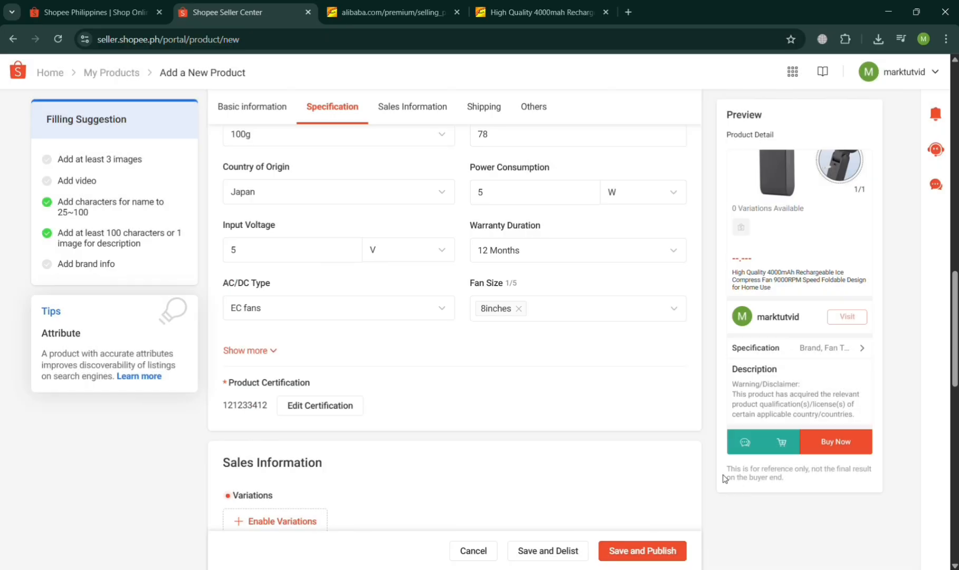
Check the fan's colour variations on Alibaba by choosing White, and return to Shopee's sales information.
scroll(458, 476, down, 3)
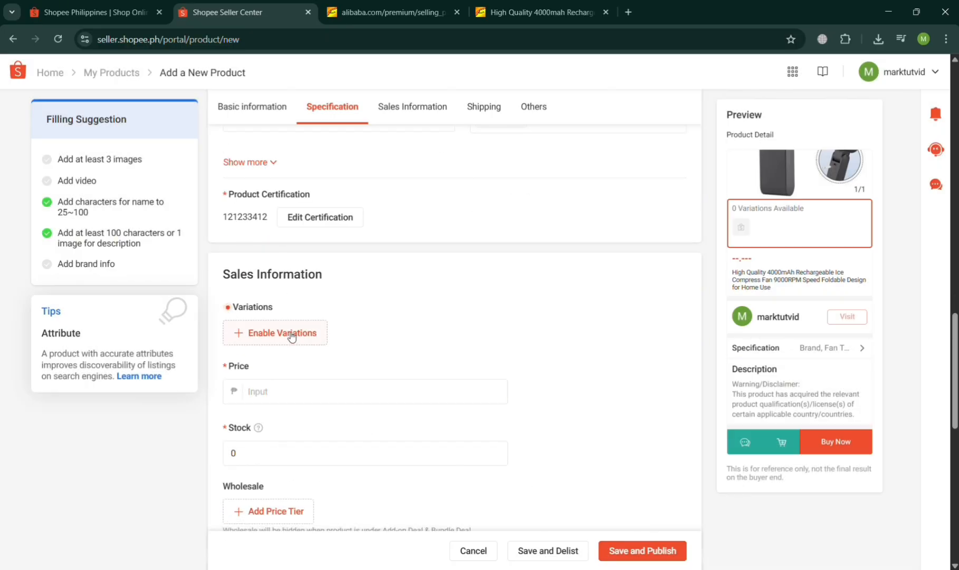
click(534, 6)
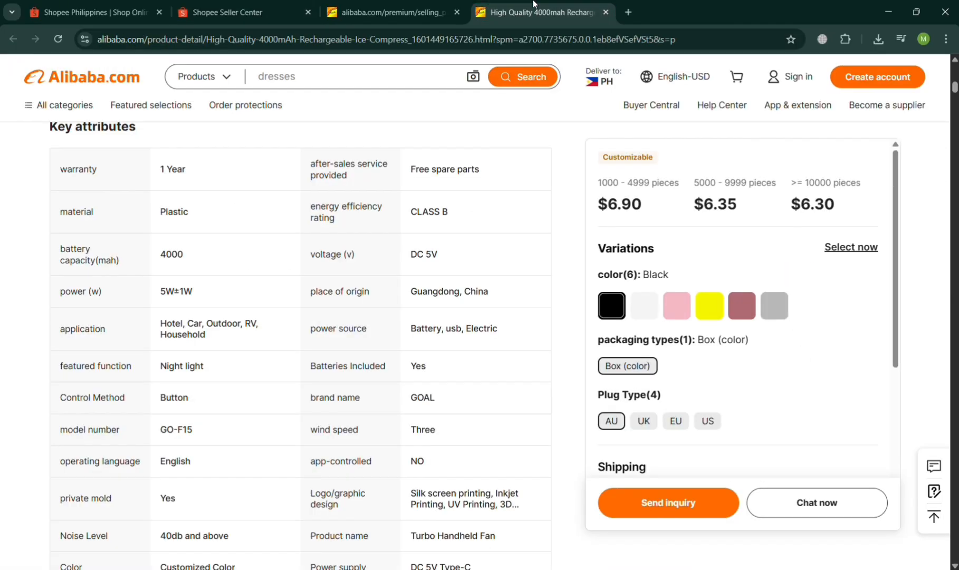
click(644, 305)
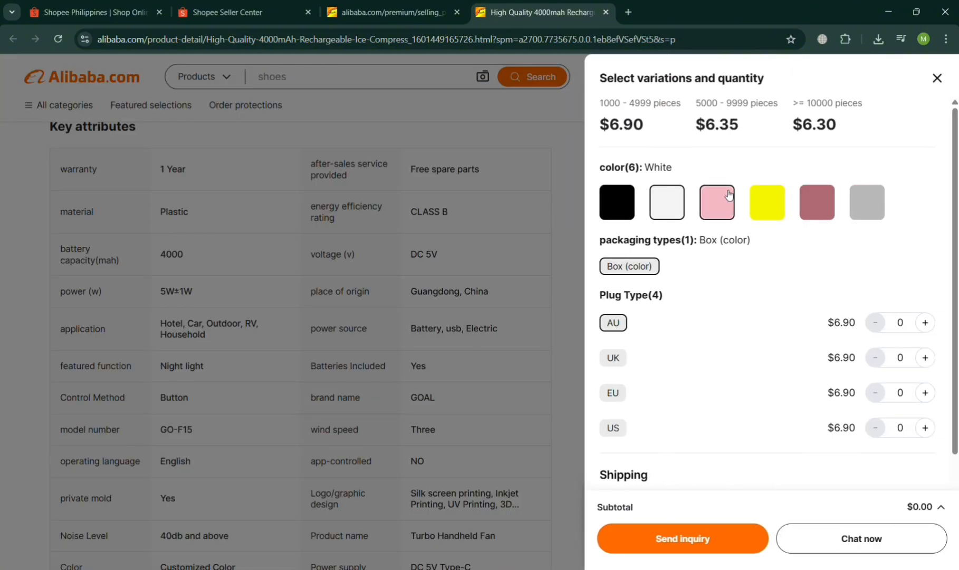
click(549, 220)
click(285, 5)
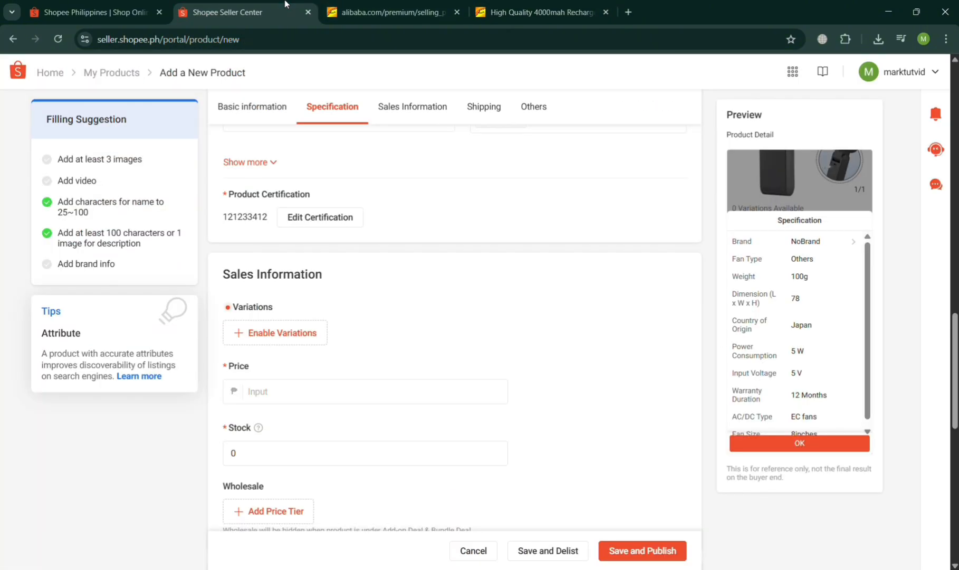
Switch from Shopee's price entry to Alibaba and examine the fan's tiered prices, variations and shipping details in the full selection view.
scroll(266, 405, down, 1)
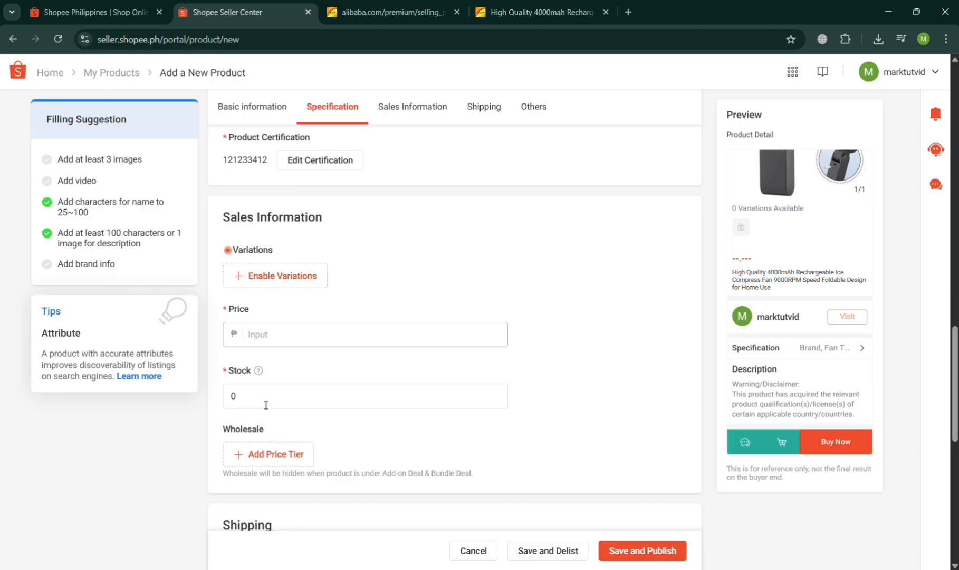
click(274, 332)
click(543, 6)
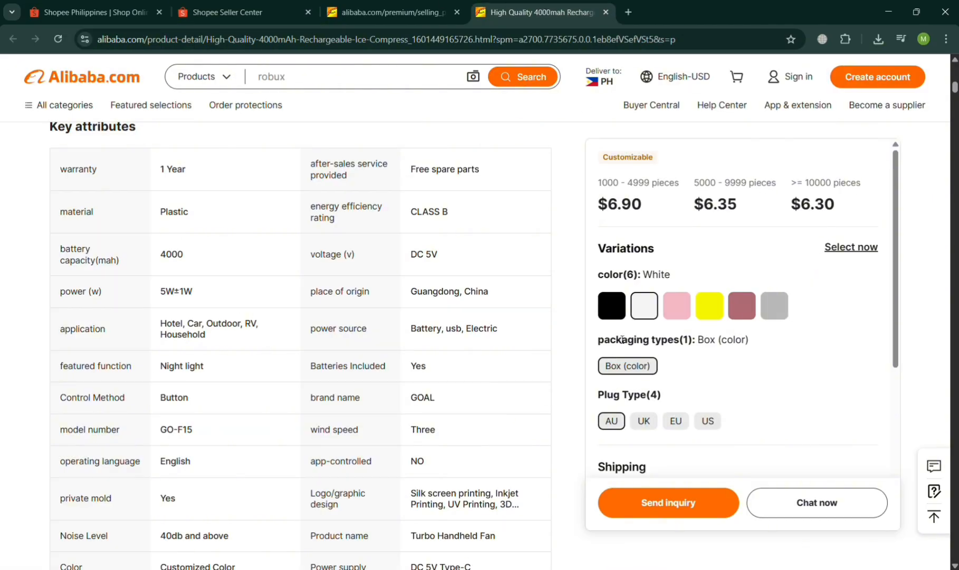
scroll(420, 406, up, 10)
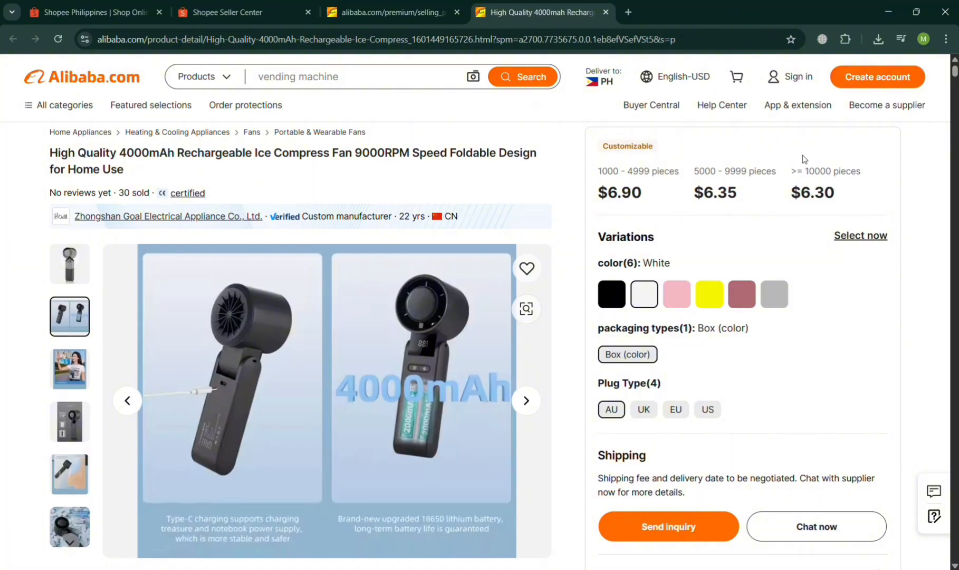
click(865, 236)
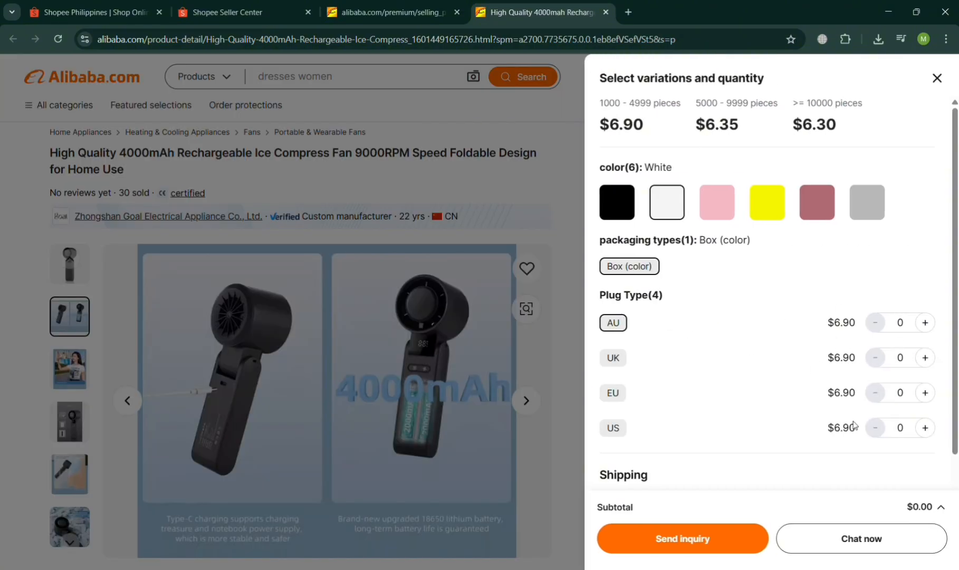
scroll(853, 430, down, 3)
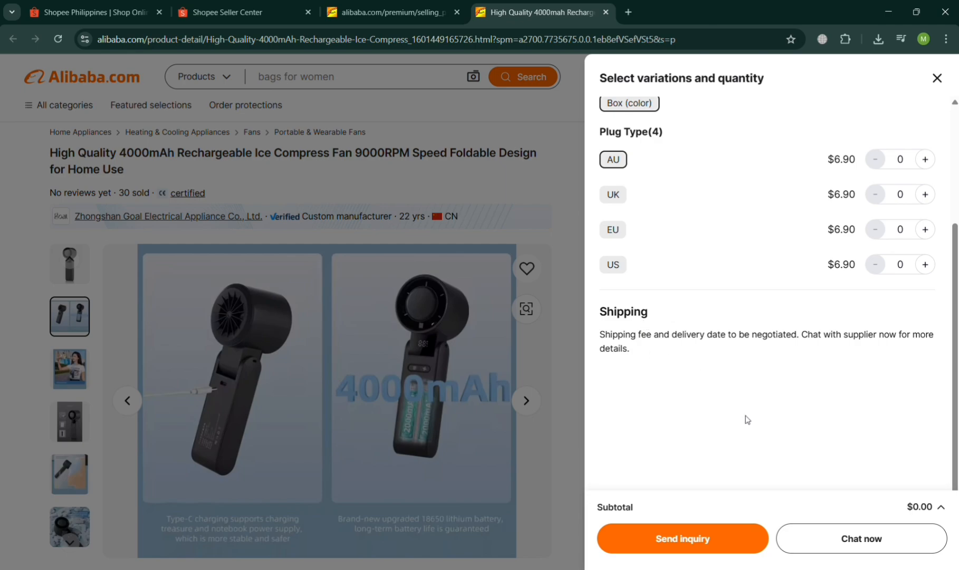
scroll(753, 204, up, 3)
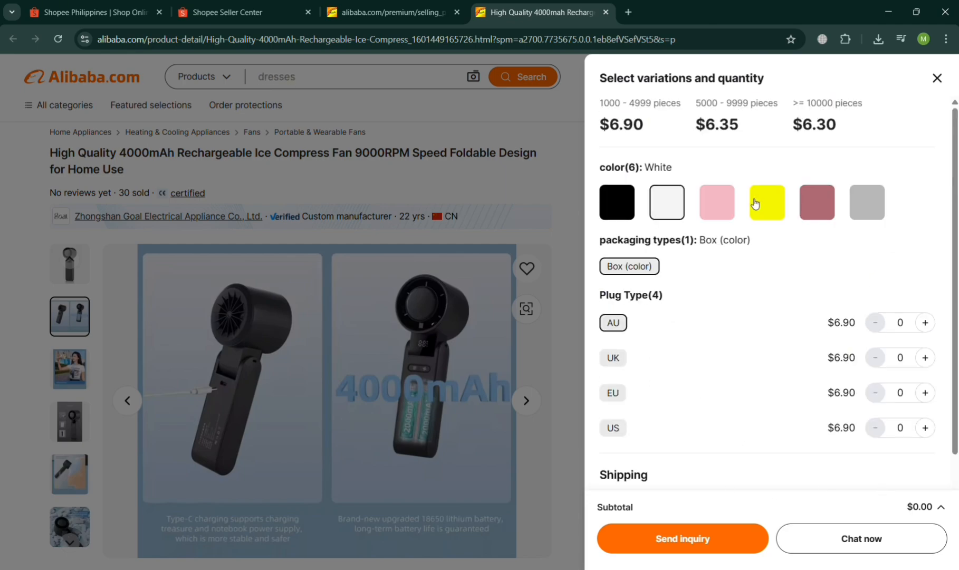
Try to send the supplier an inquiry for one pink fan with AU plug, and dismiss the account creation prompt.
click(715, 202)
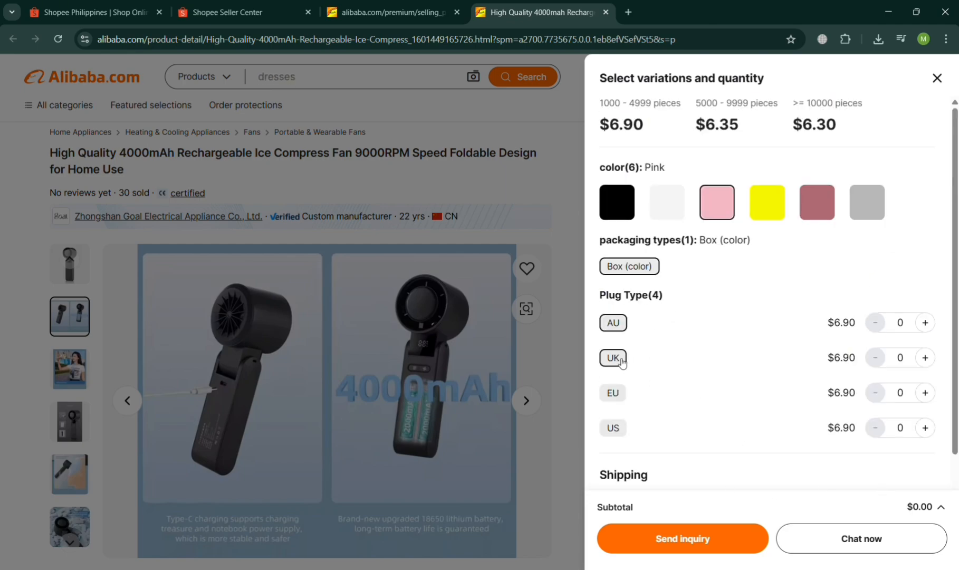
click(613, 357)
scroll(620, 362, down, 3)
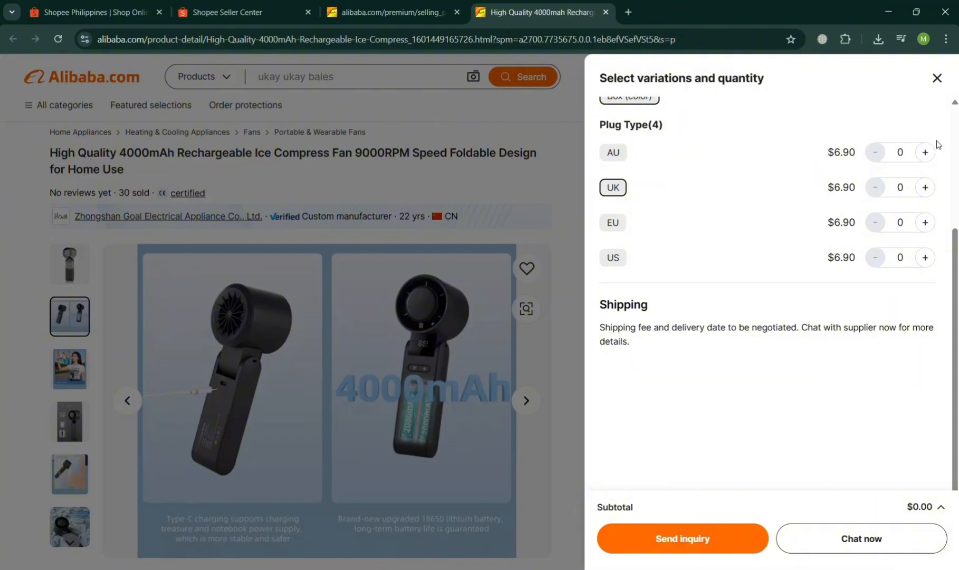
click(925, 152)
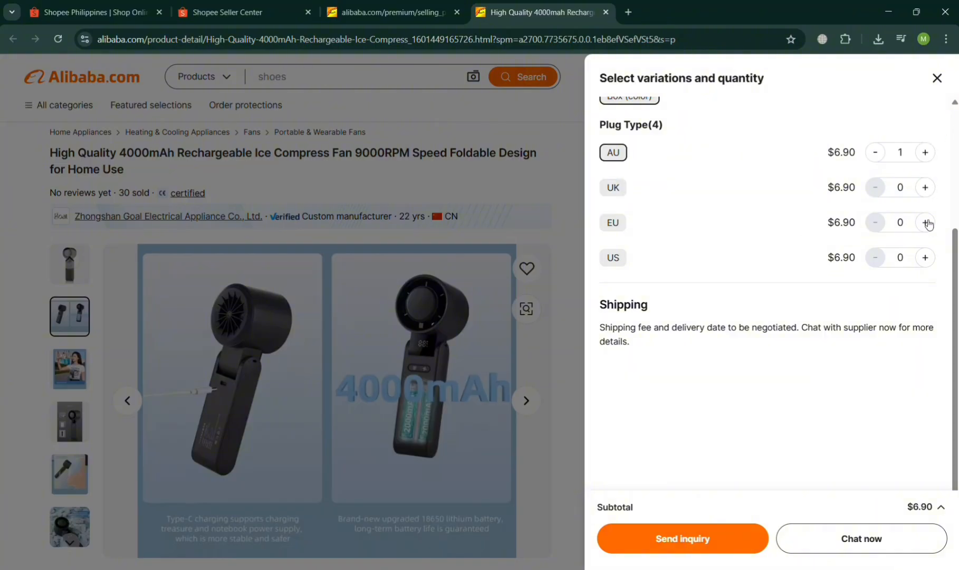
click(711, 538)
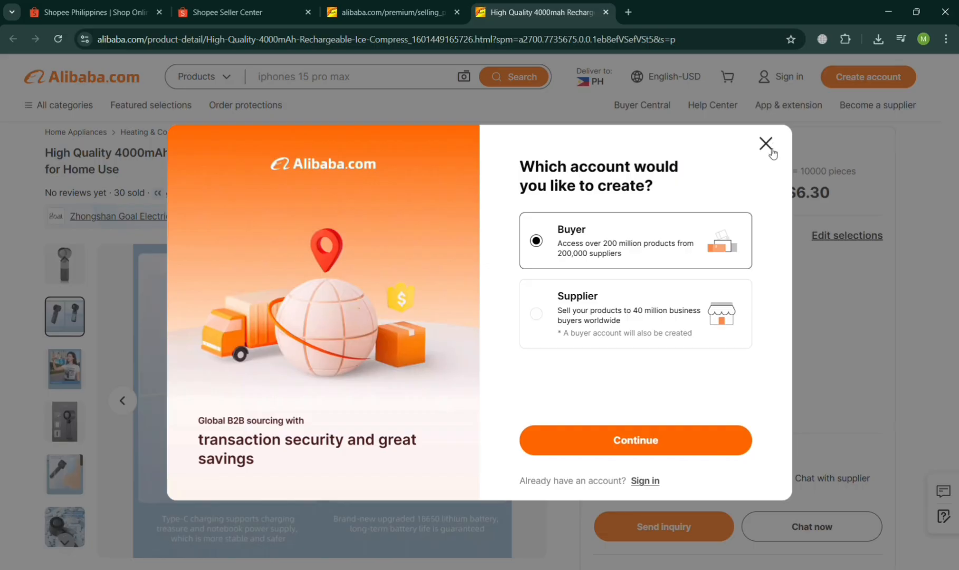
click(770, 152)
Return to Shopee Seller Center and set the fan's price to 500 pesos.
click(194, 4)
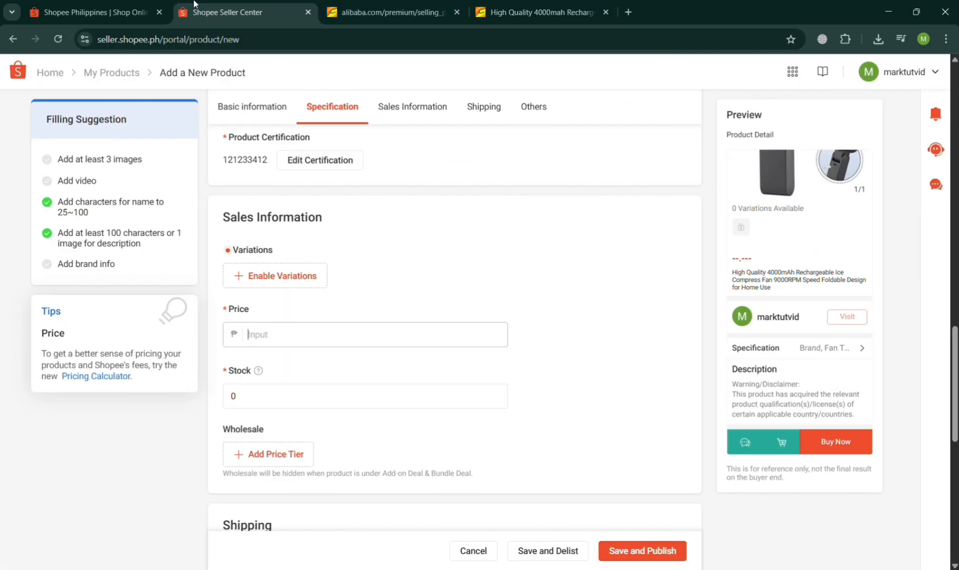
click(329, 342)
text(500)
Before filling in the stock, examine the fan's key attributes, supplier profile and product description on Alibaba.
click(348, 398)
click(519, 7)
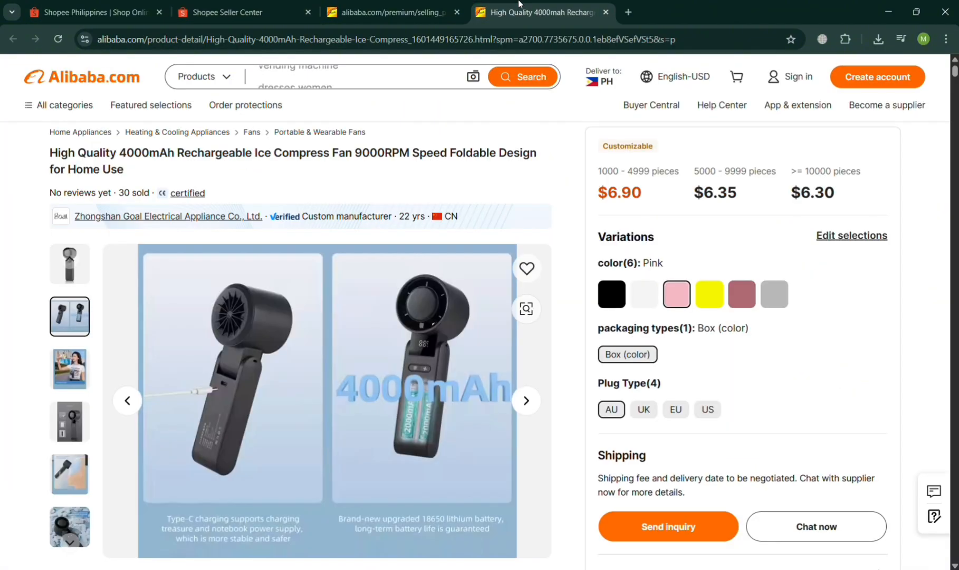
scroll(462, 329, down, 10)
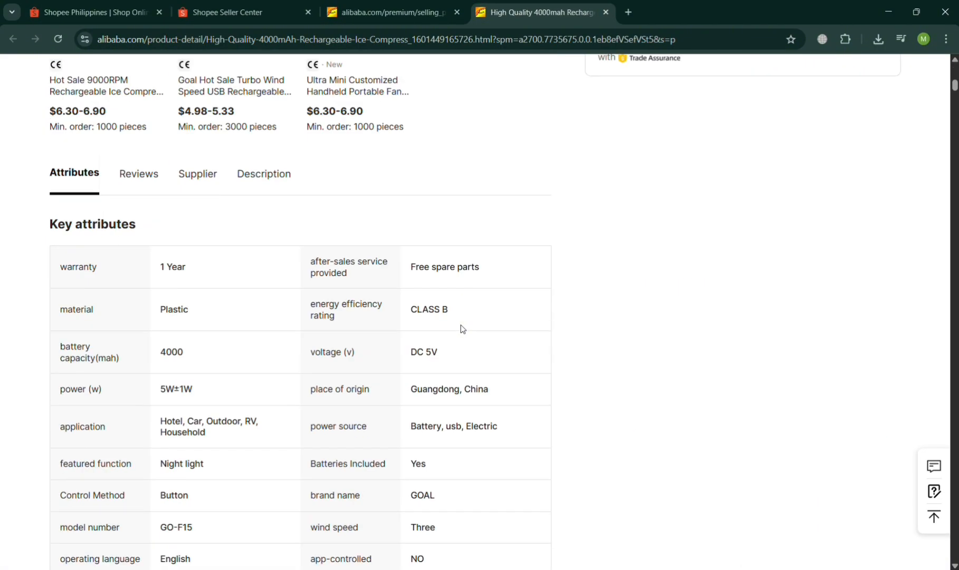
scroll(462, 328, up, 9)
scroll(462, 329, down, 2)
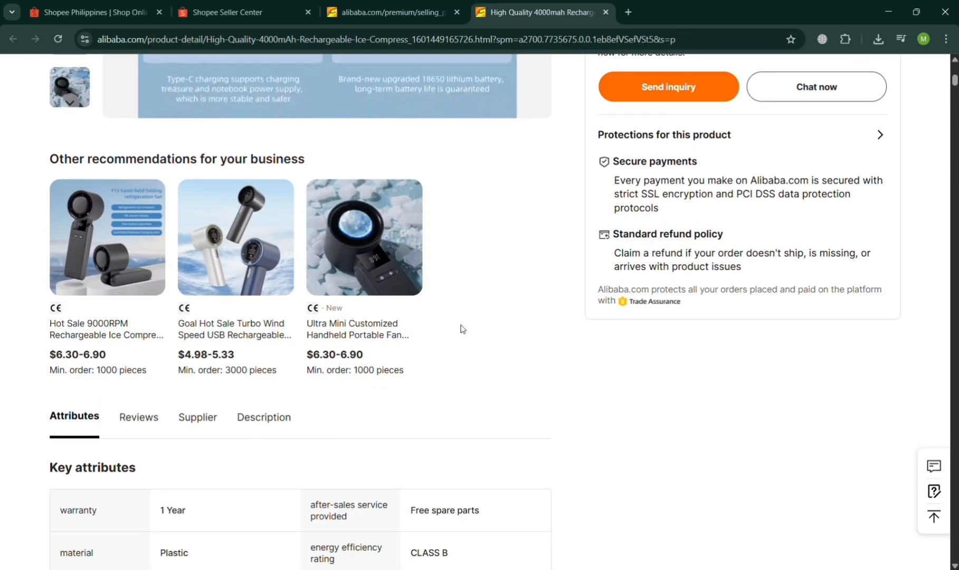
click(208, 424)
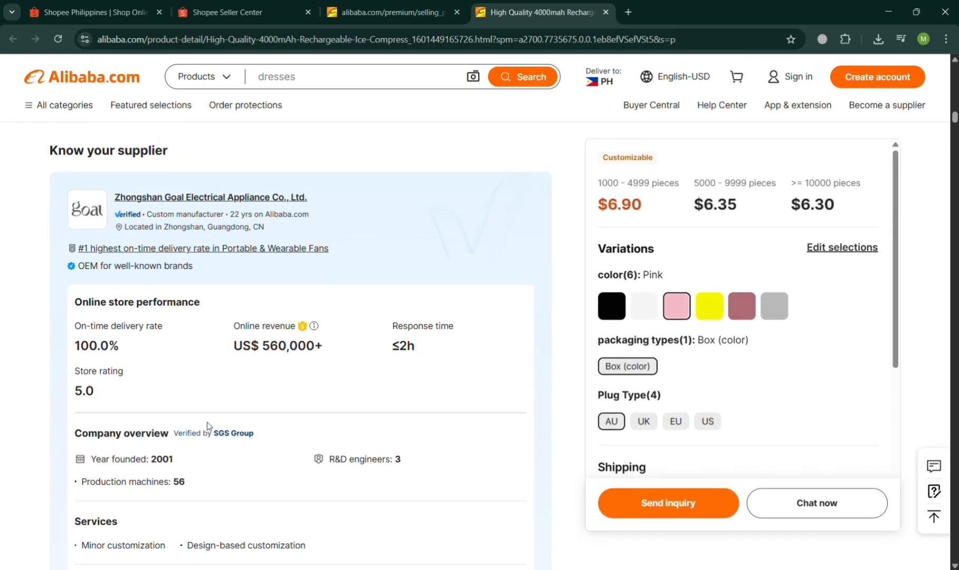
scroll(208, 425, up, 2)
scroll(209, 424, down, 3)
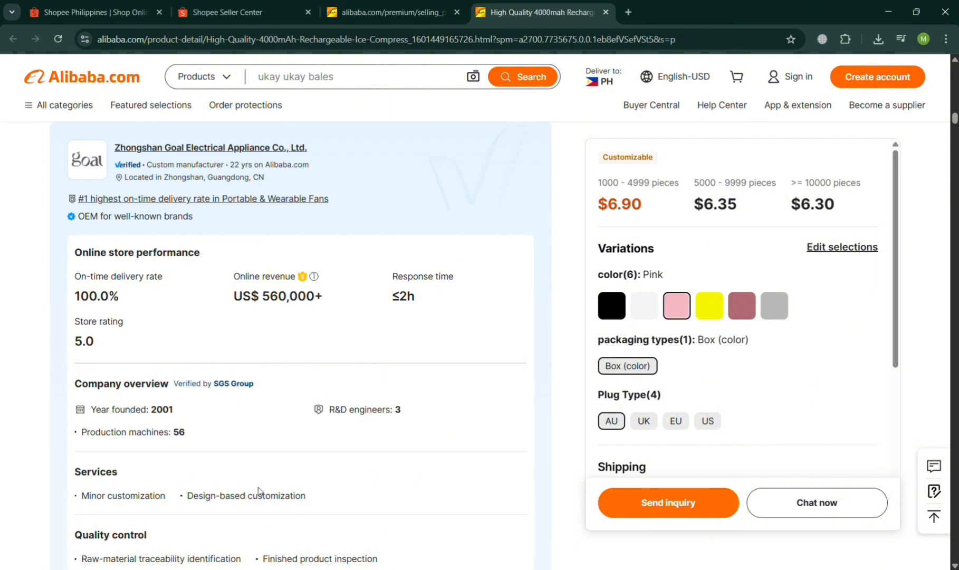
scroll(259, 490, down, 2)
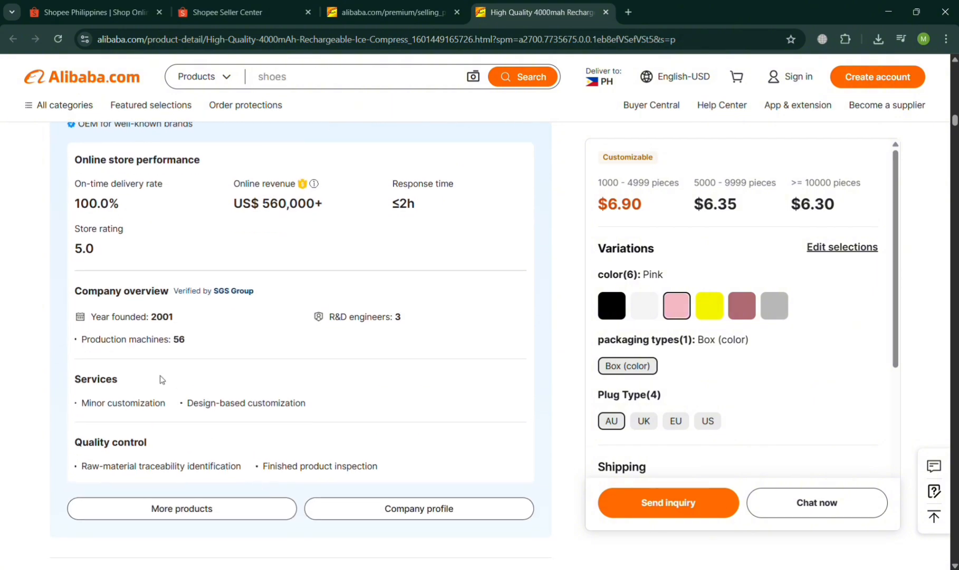
scroll(323, 454, up, 1)
scroll(323, 454, down, 5)
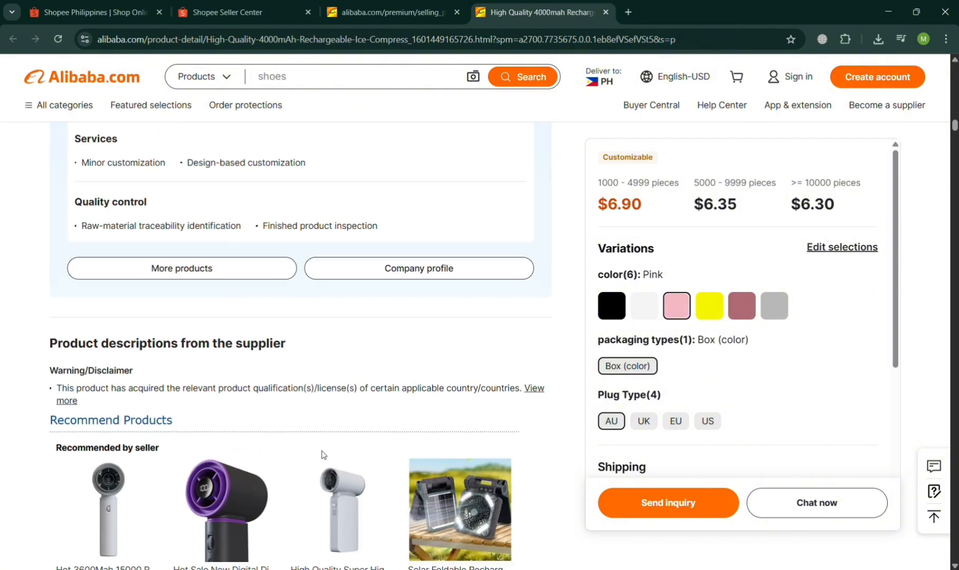
scroll(323, 454, up, 7)
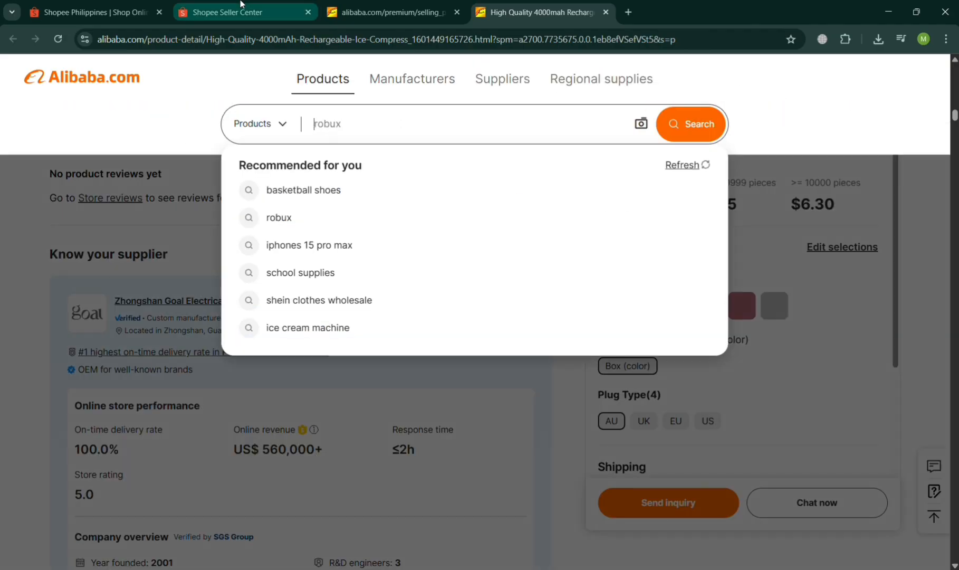
Return to Shopee Seller Center and set the fan's stock to 1000.
click(245, 12)
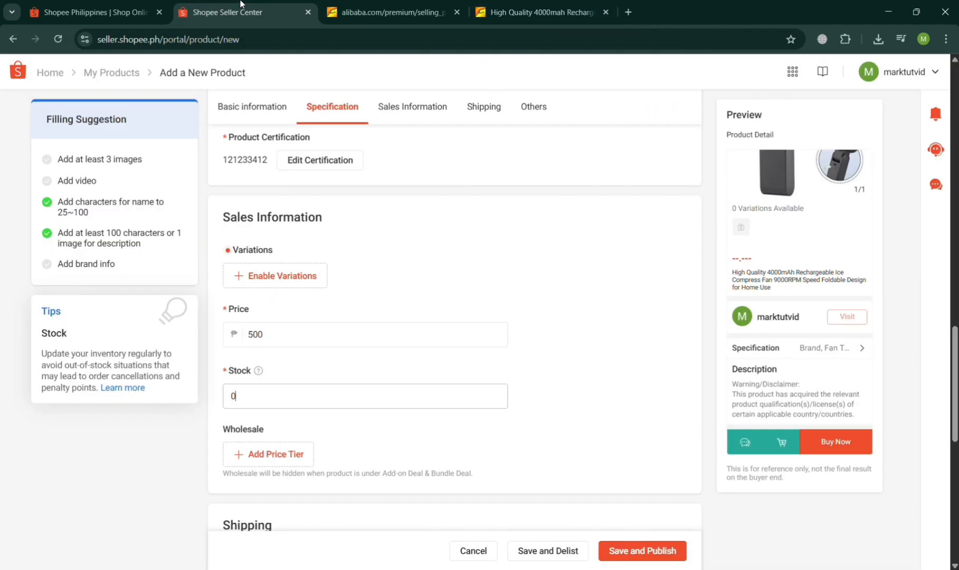
click(299, 398)
key(BackSpace)
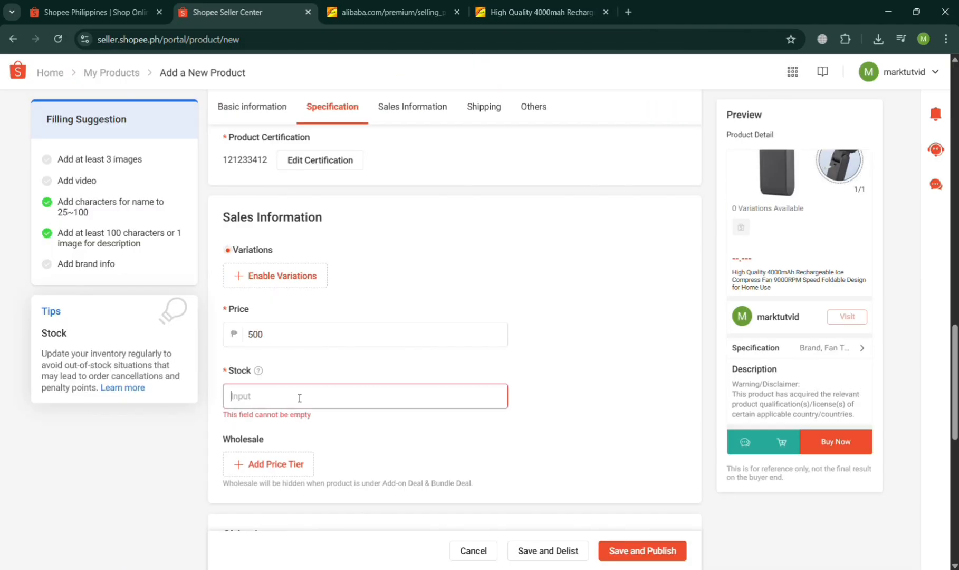
text(1000)
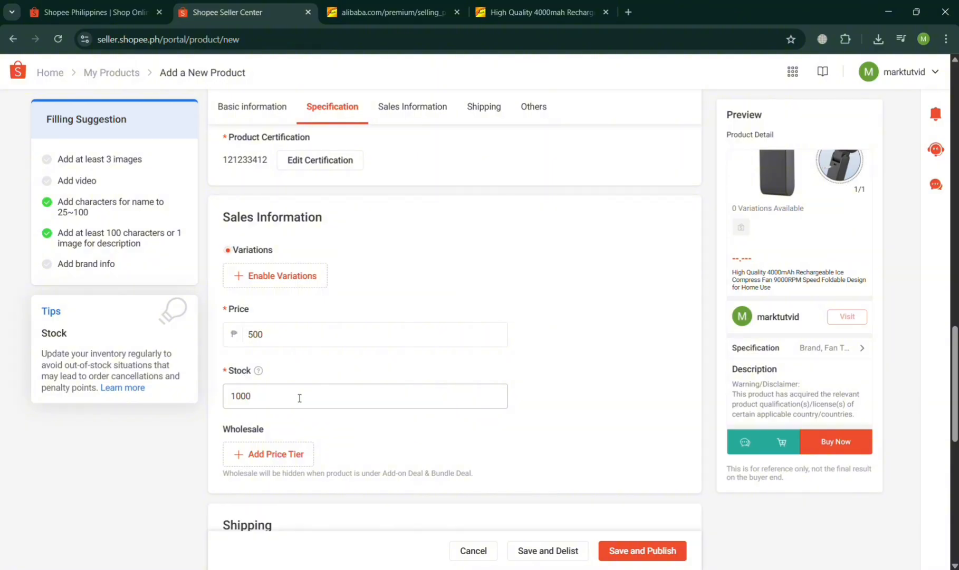
Set the shipping weight of the fan to 0.5 kg.
scroll(298, 400, down, 1)
scroll(298, 406, down, 3)
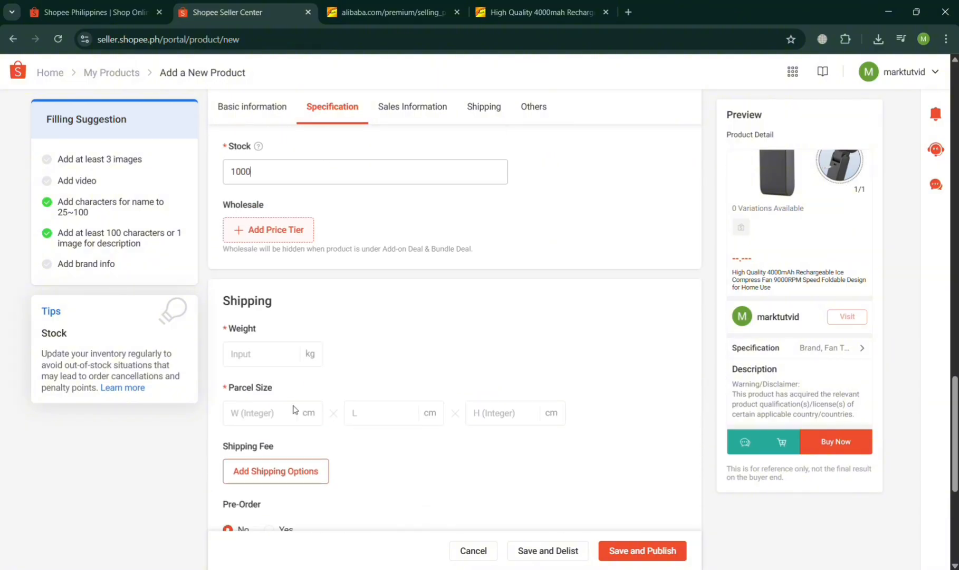
click(279, 355)
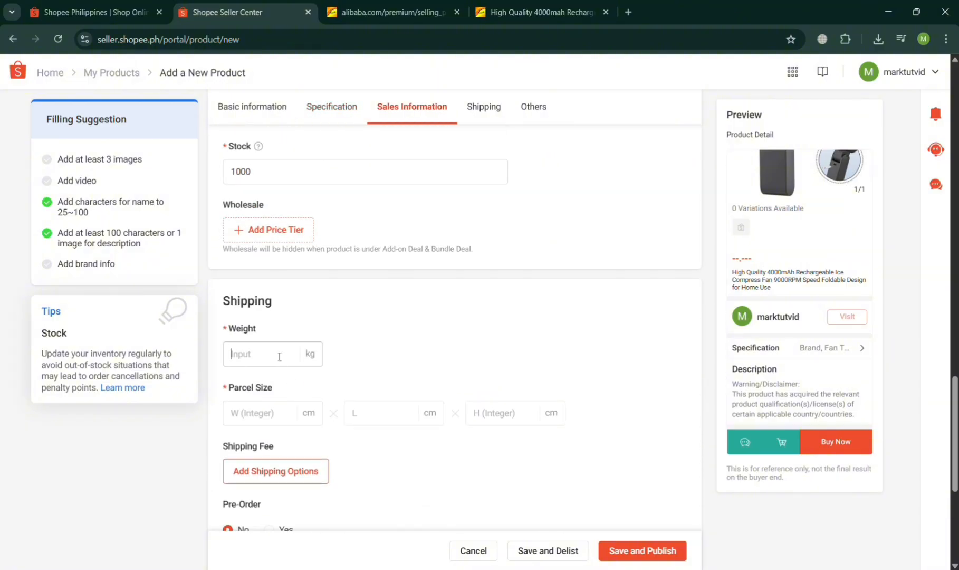
text(0)
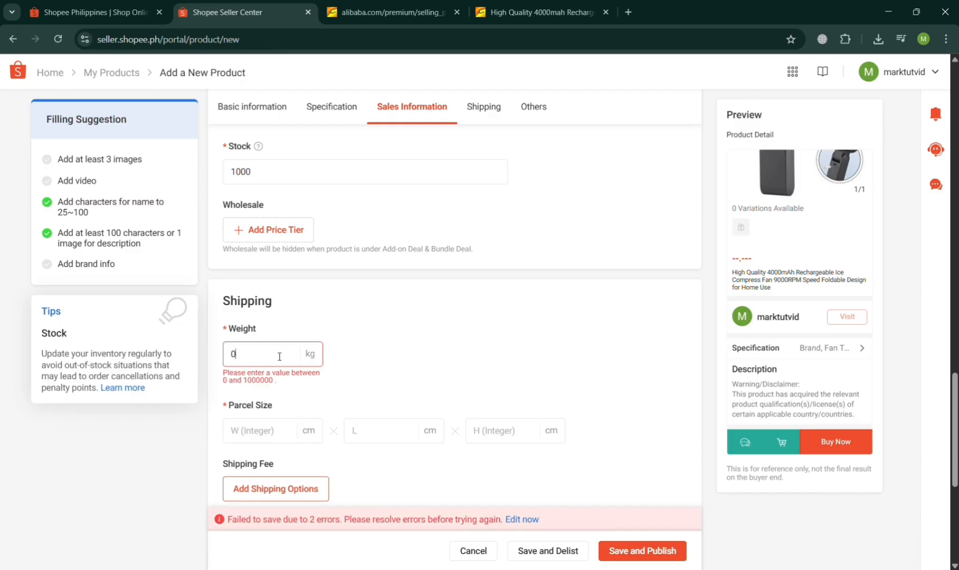
text(.5)
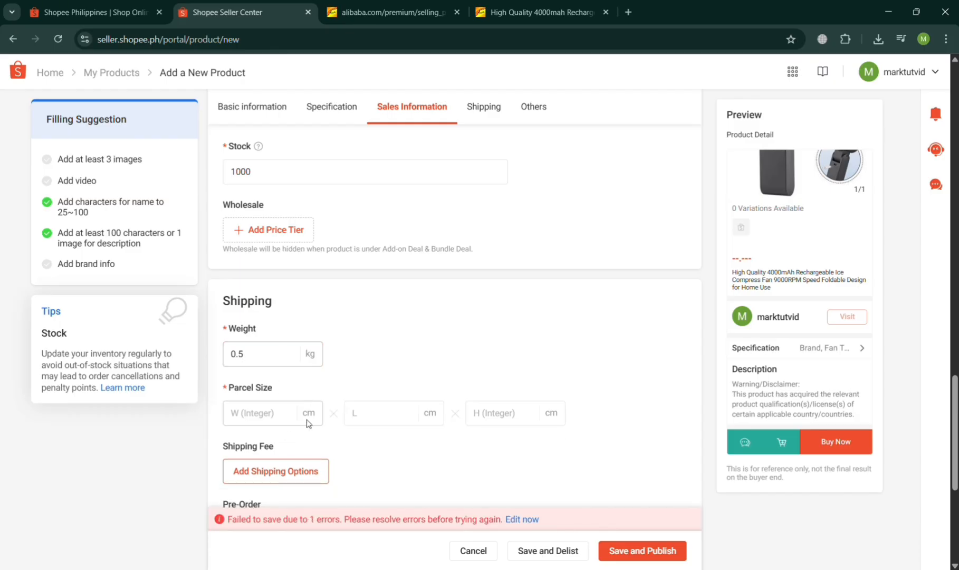
Set the parcel size to 45 cm wide, 42 cm long and 23 cm high.
click(296, 414)
text(45)
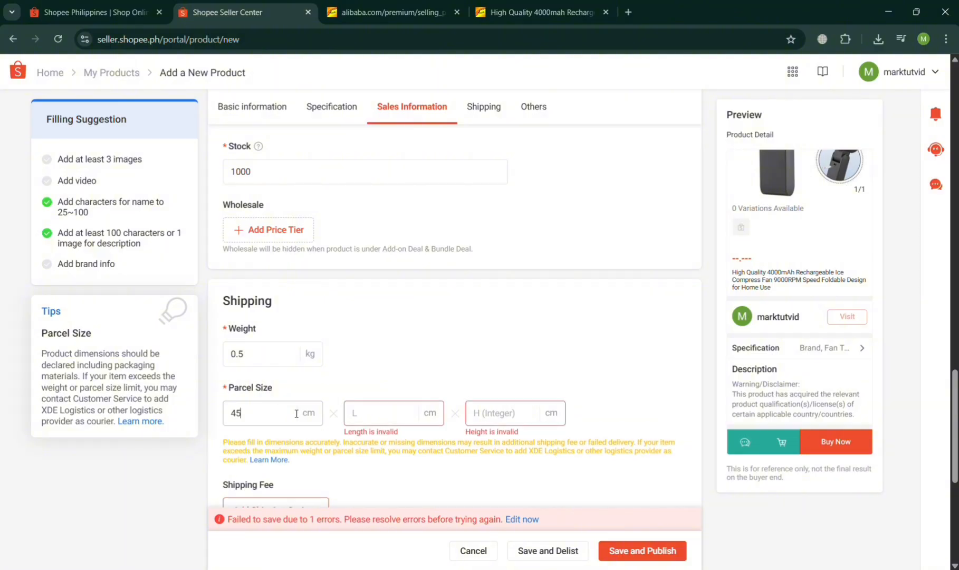
click(364, 418)
text(42)
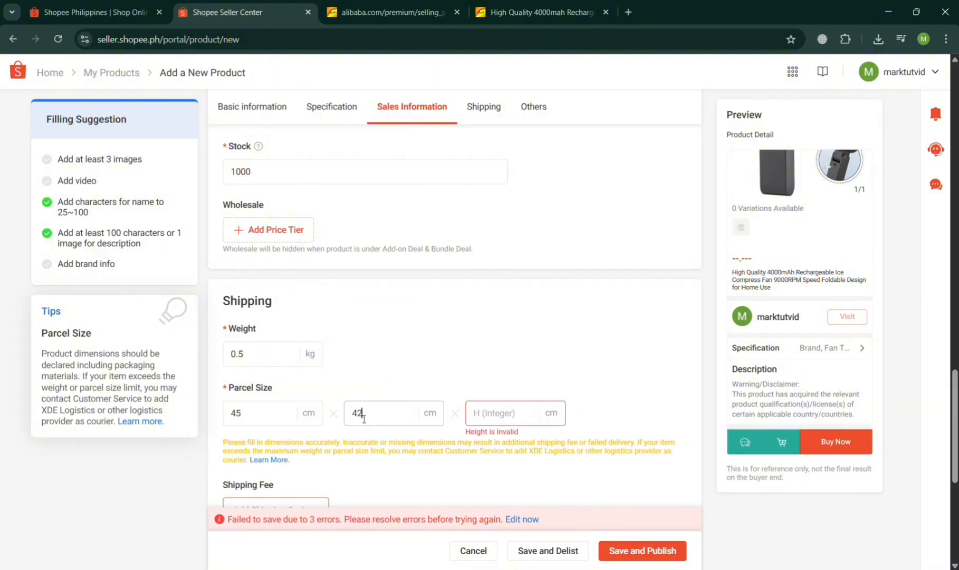
text(23)
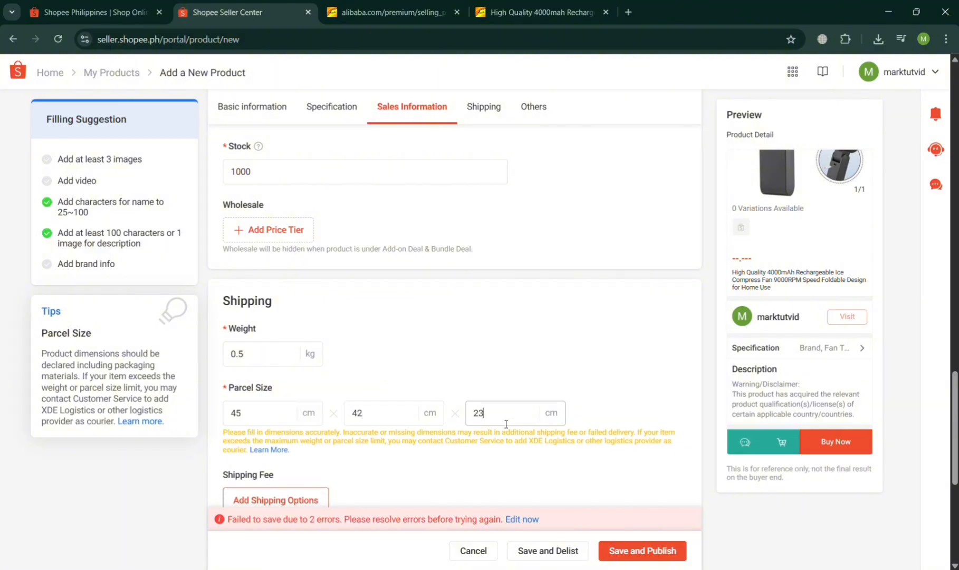
Choose New as the product's condition and try to save the product as delisted.
scroll(505, 401, down, 2)
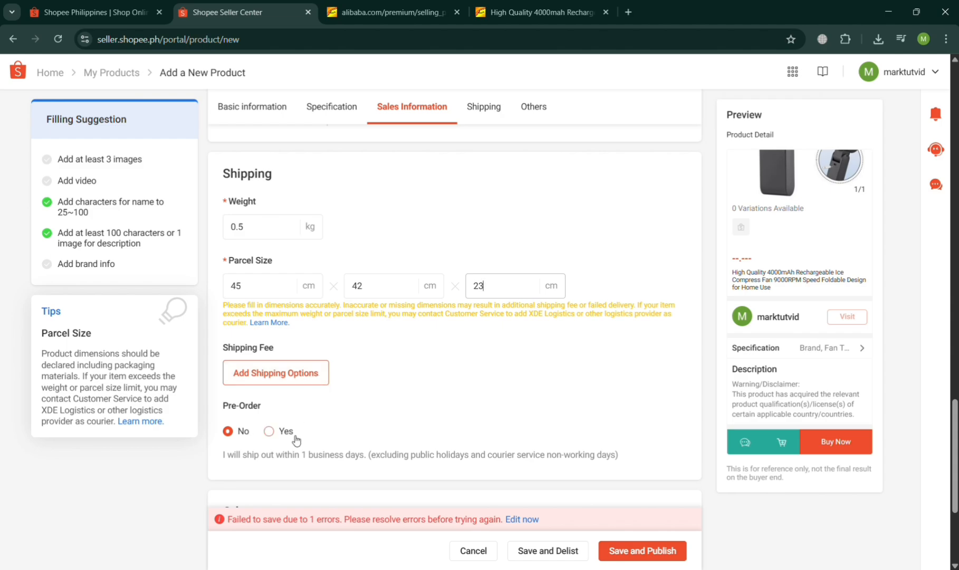
scroll(293, 438, down, 4)
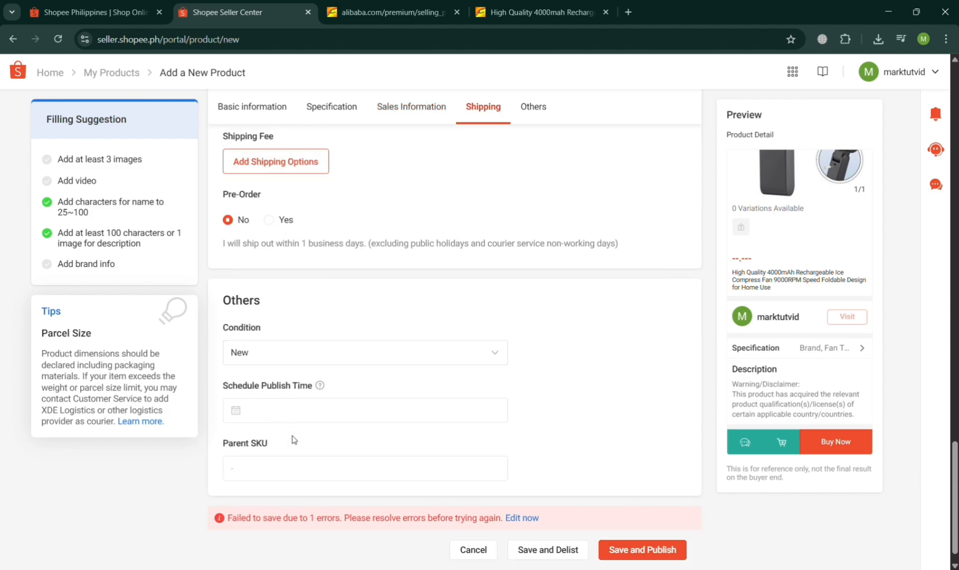
scroll(293, 439, down, 1)
click(336, 333)
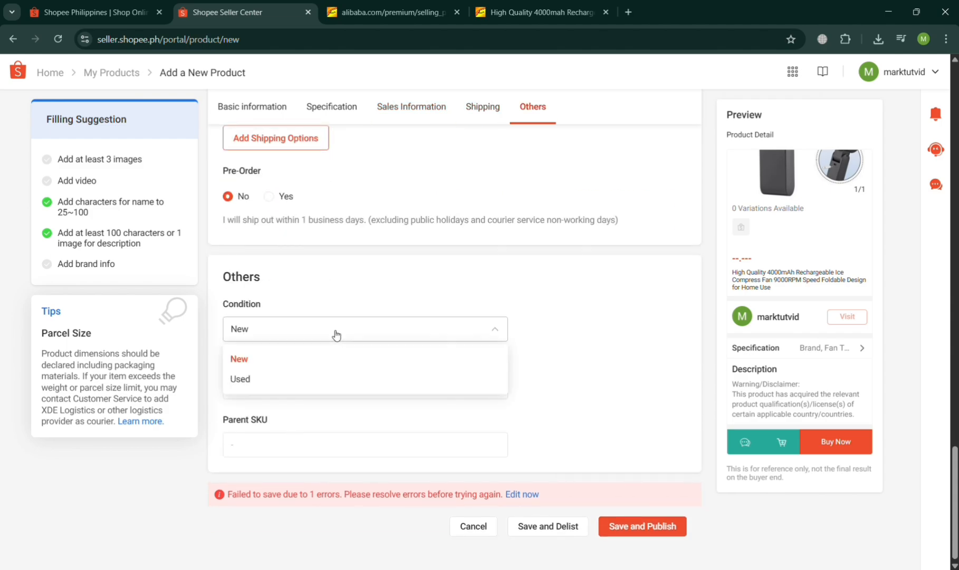
click(355, 358)
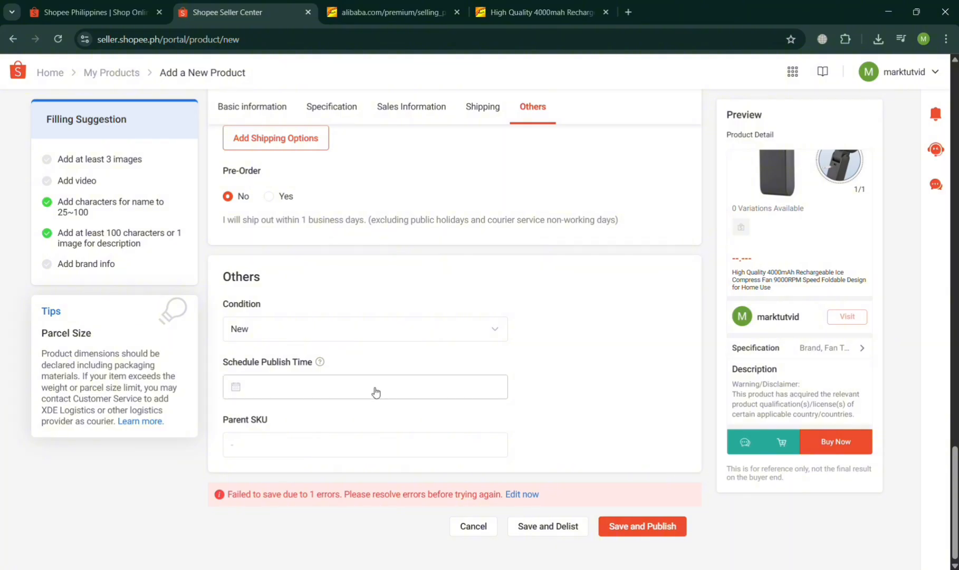
click(559, 533)
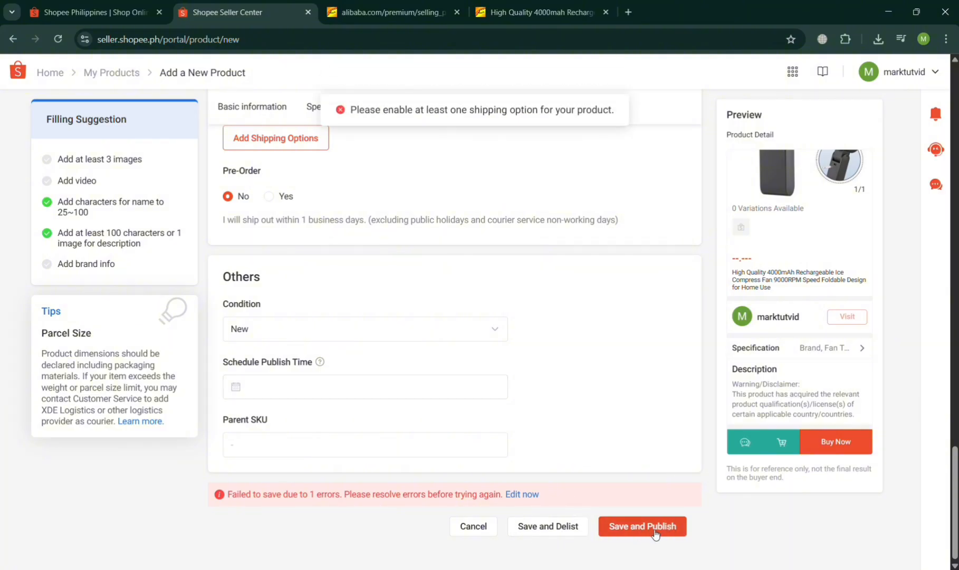
scroll(343, 400, up, 5)
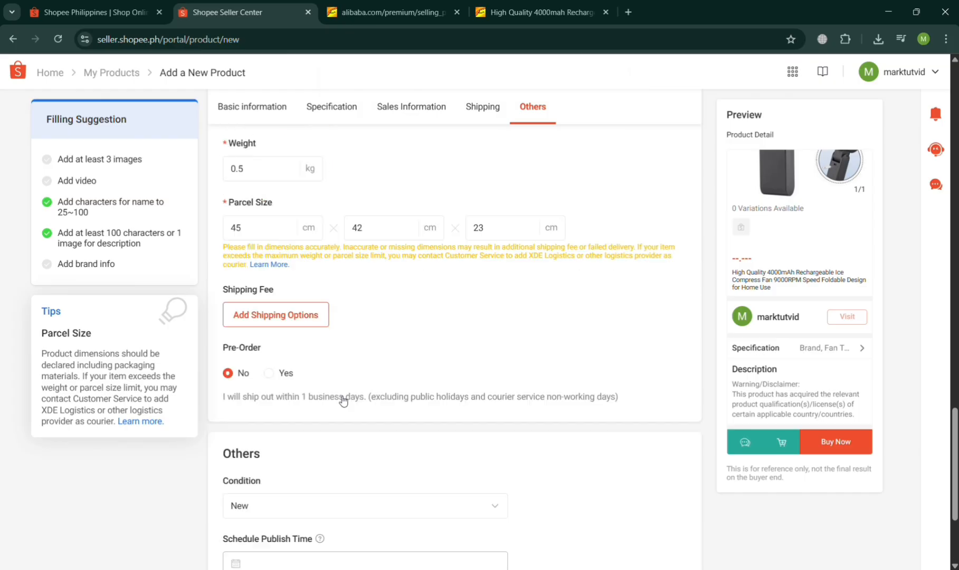
Open the shop's shipping channel settings from the listing and enable J&T Express under Standard Local, accepting both notices.
click(281, 376)
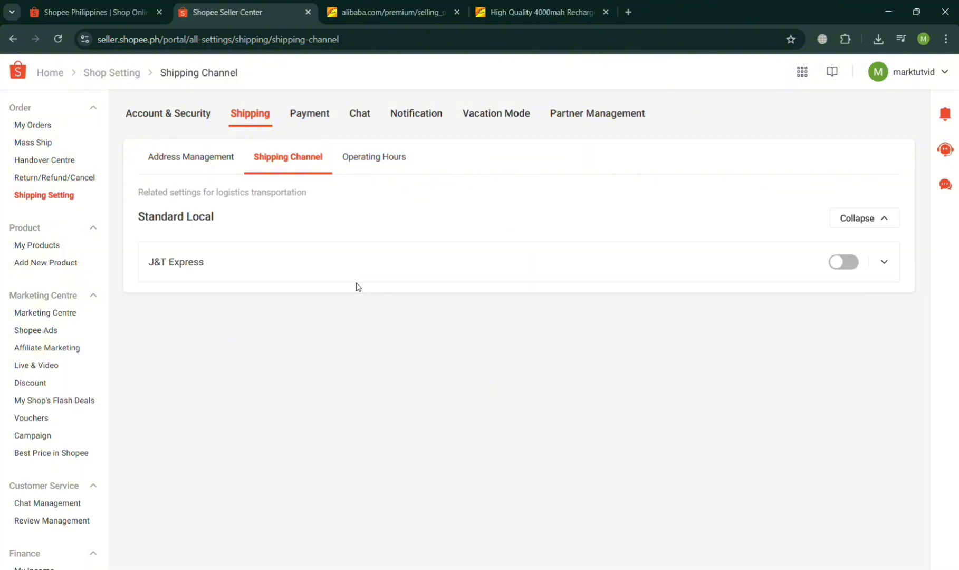
click(844, 262)
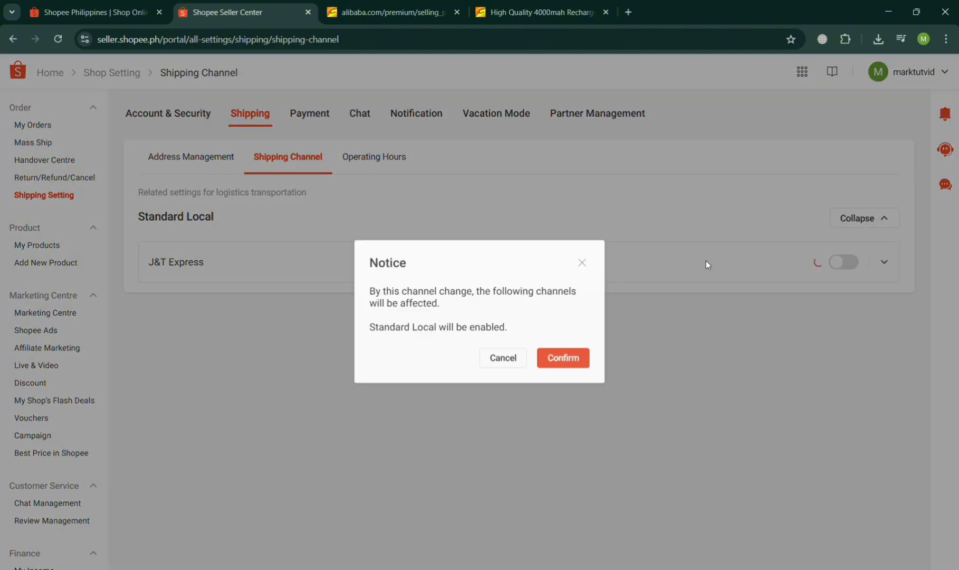
click(544, 364)
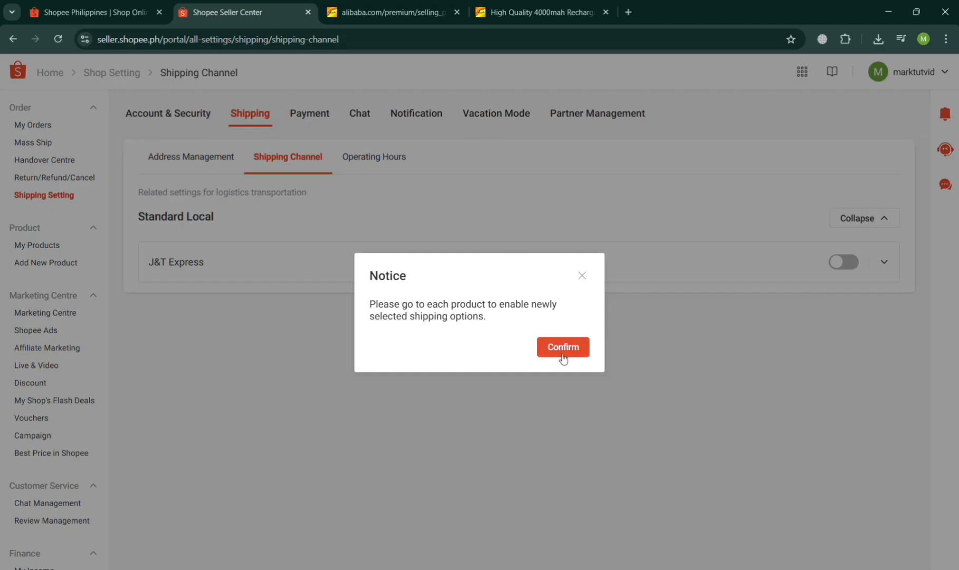
click(563, 347)
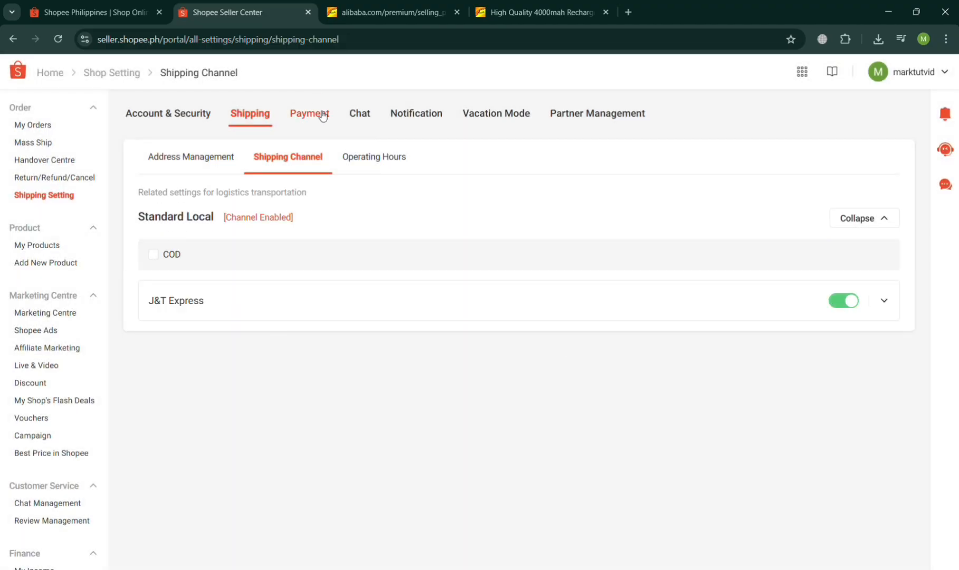
click(334, 114)
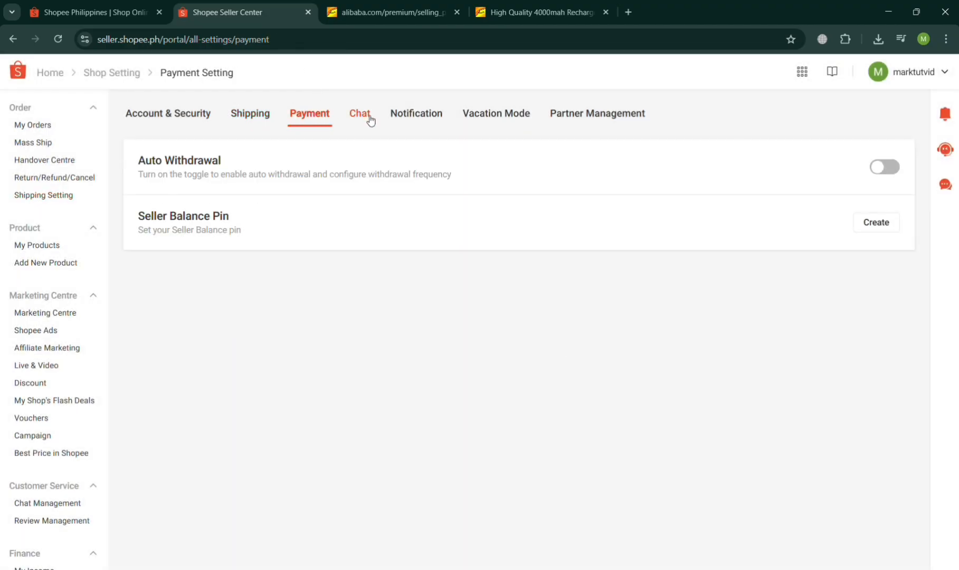
click(256, 112)
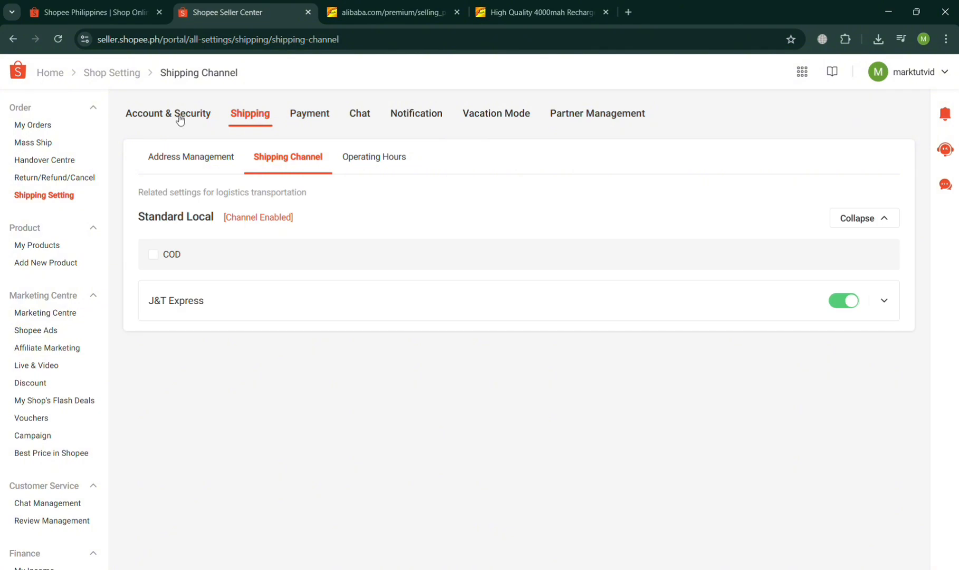
Return to the new product form and check its Sales Information and Shipping sections.
click(13, 40)
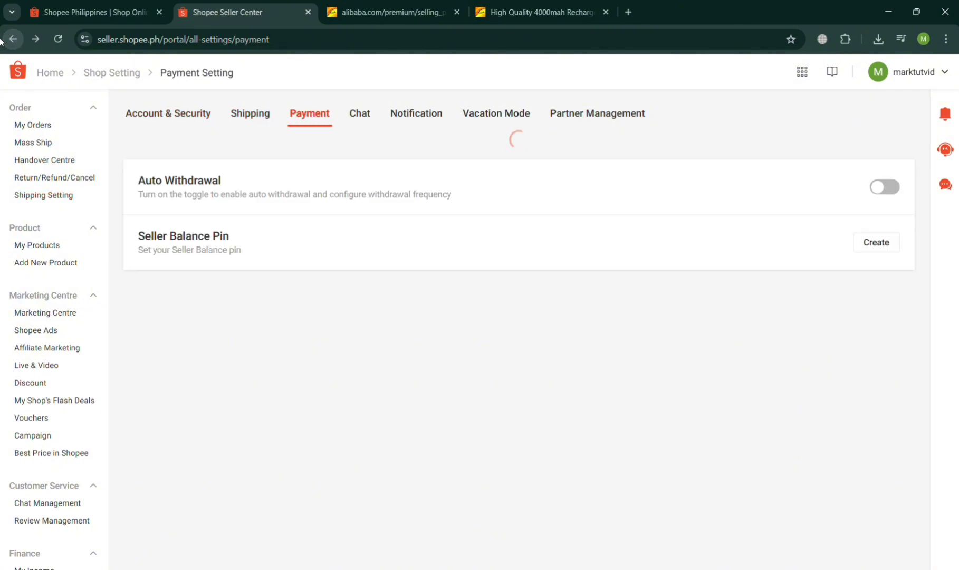
click(11, 40)
click(4, 40)
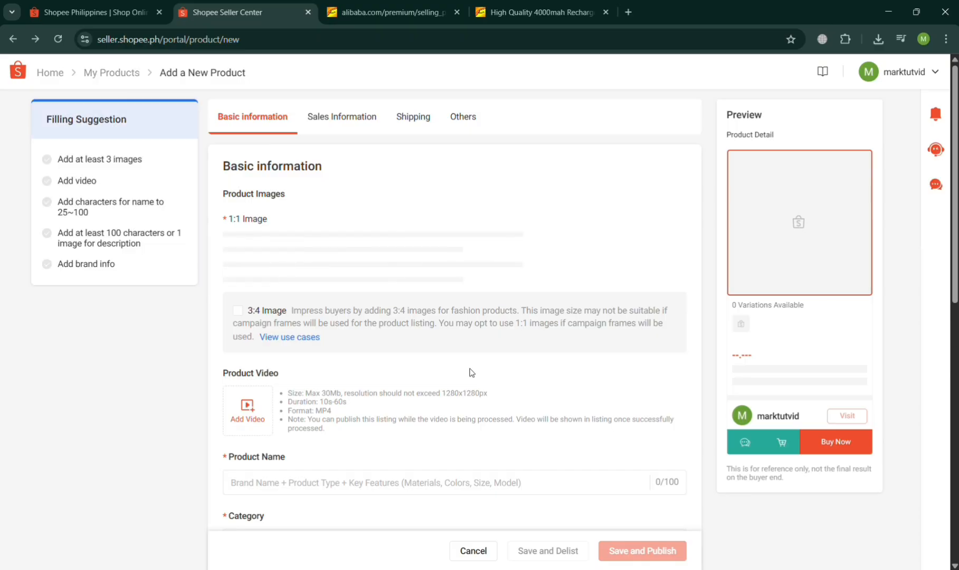
click(350, 115)
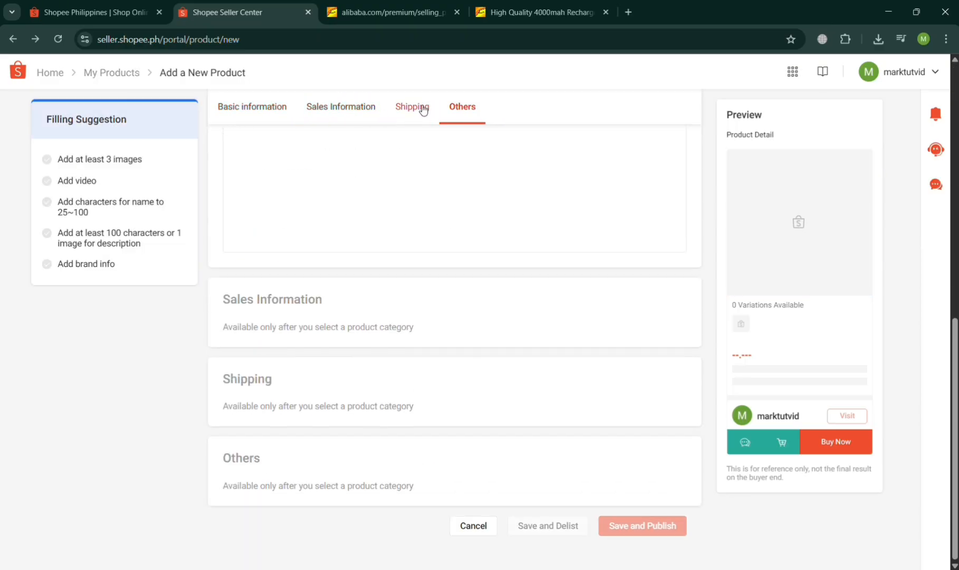
click(422, 109)
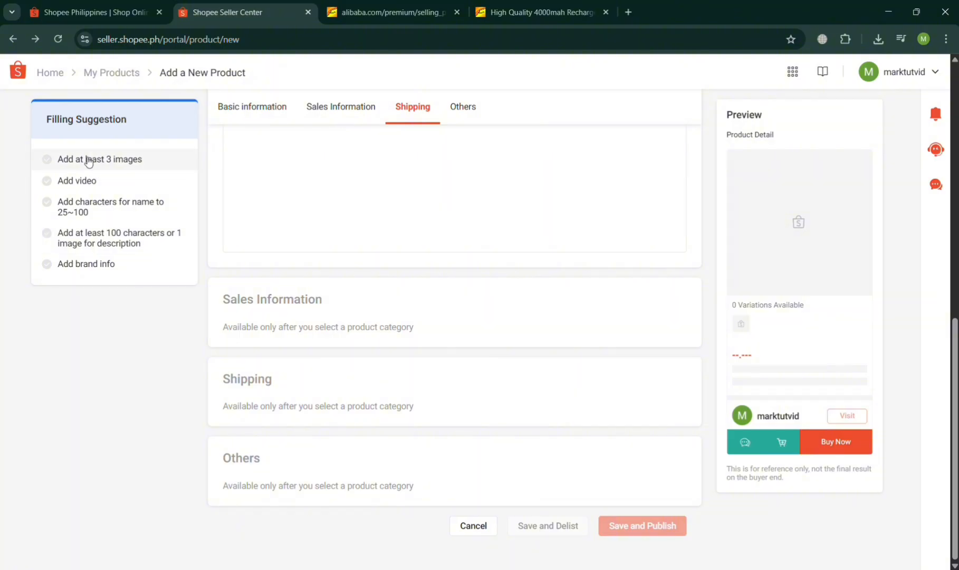